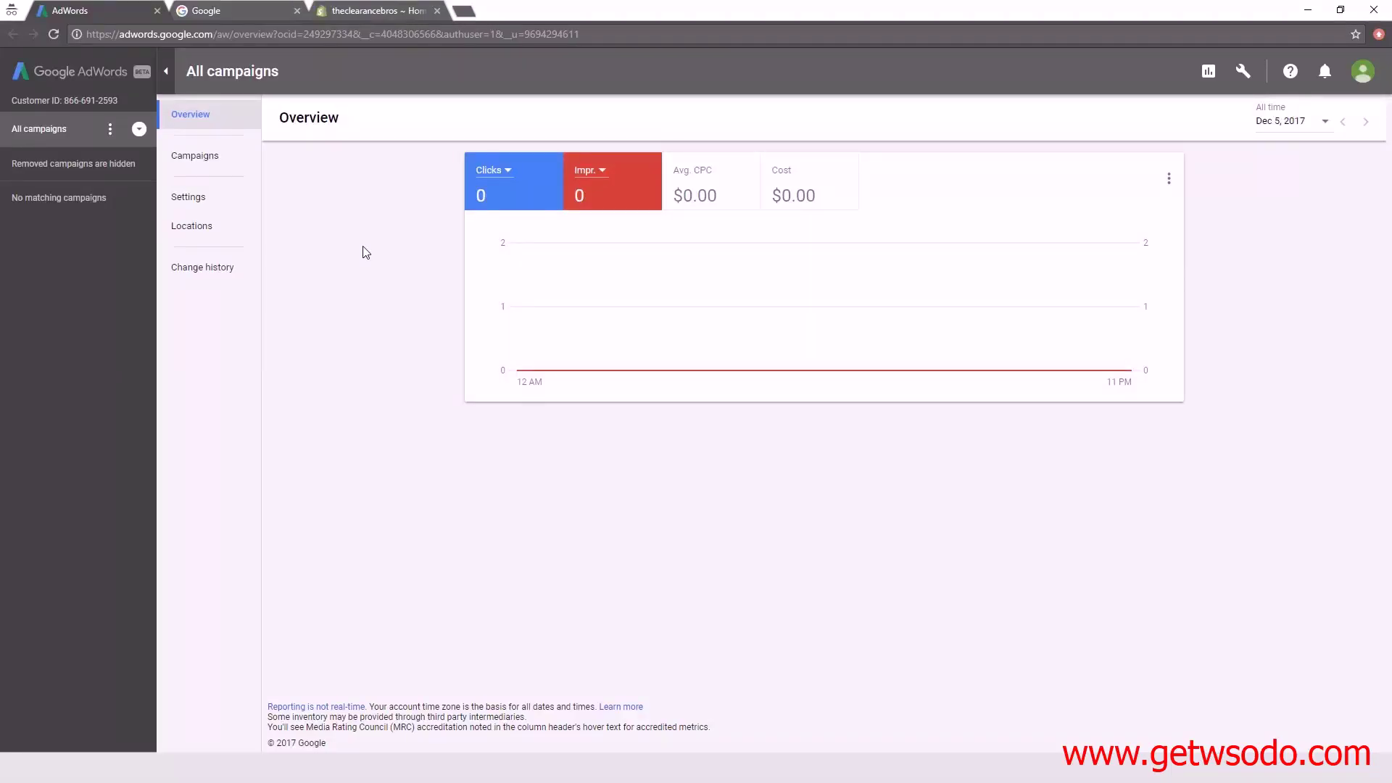
Search Google for 'merchant center', open Google's Merchant Center page and start signing up.
click(234, 9)
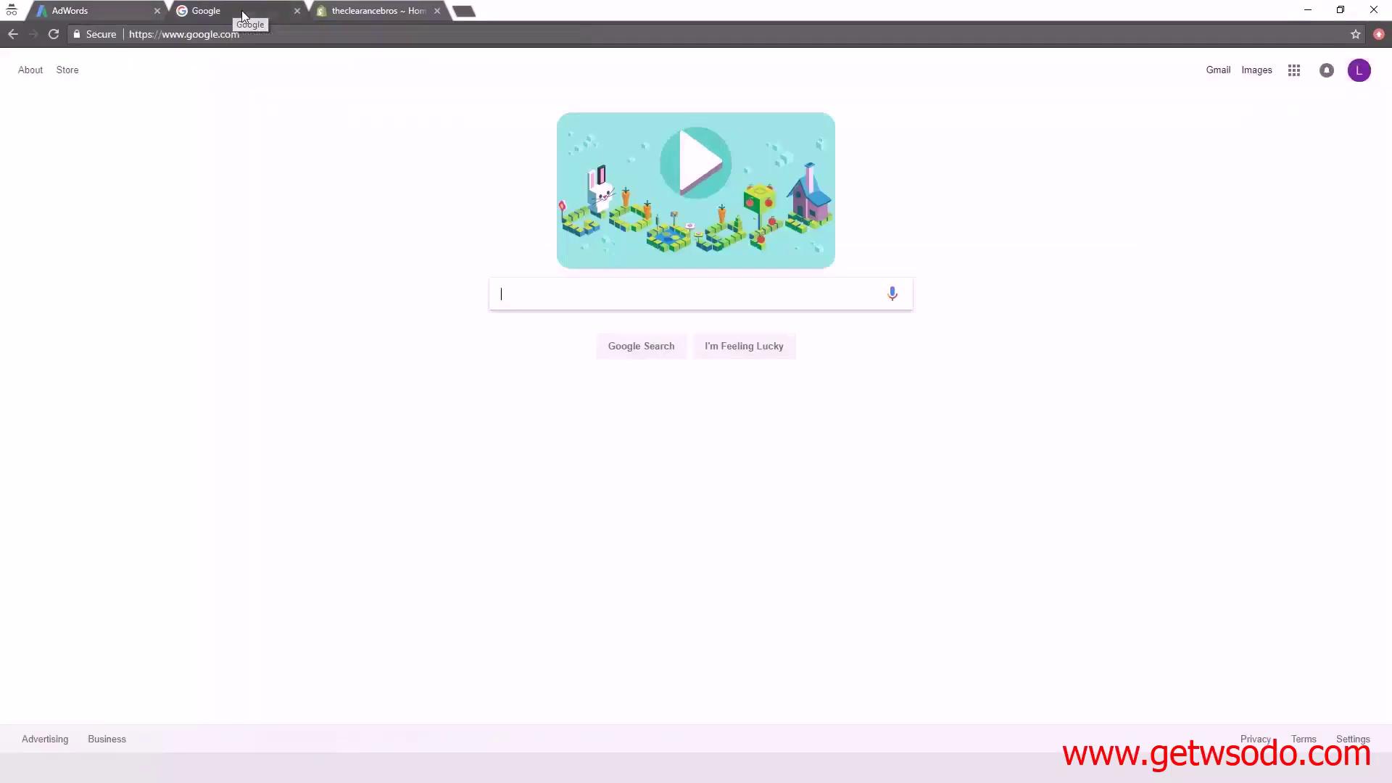
click(585, 295)
text(me)
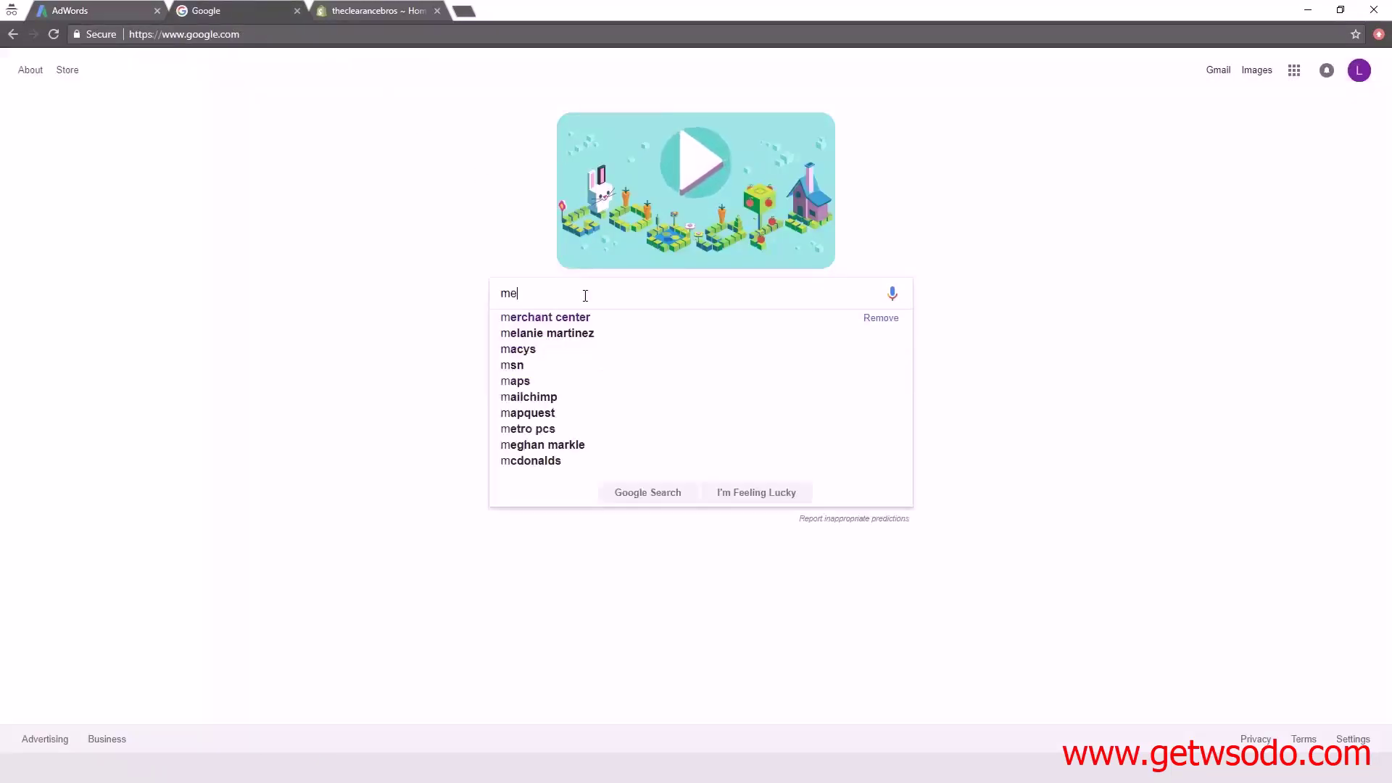
text(rchant)
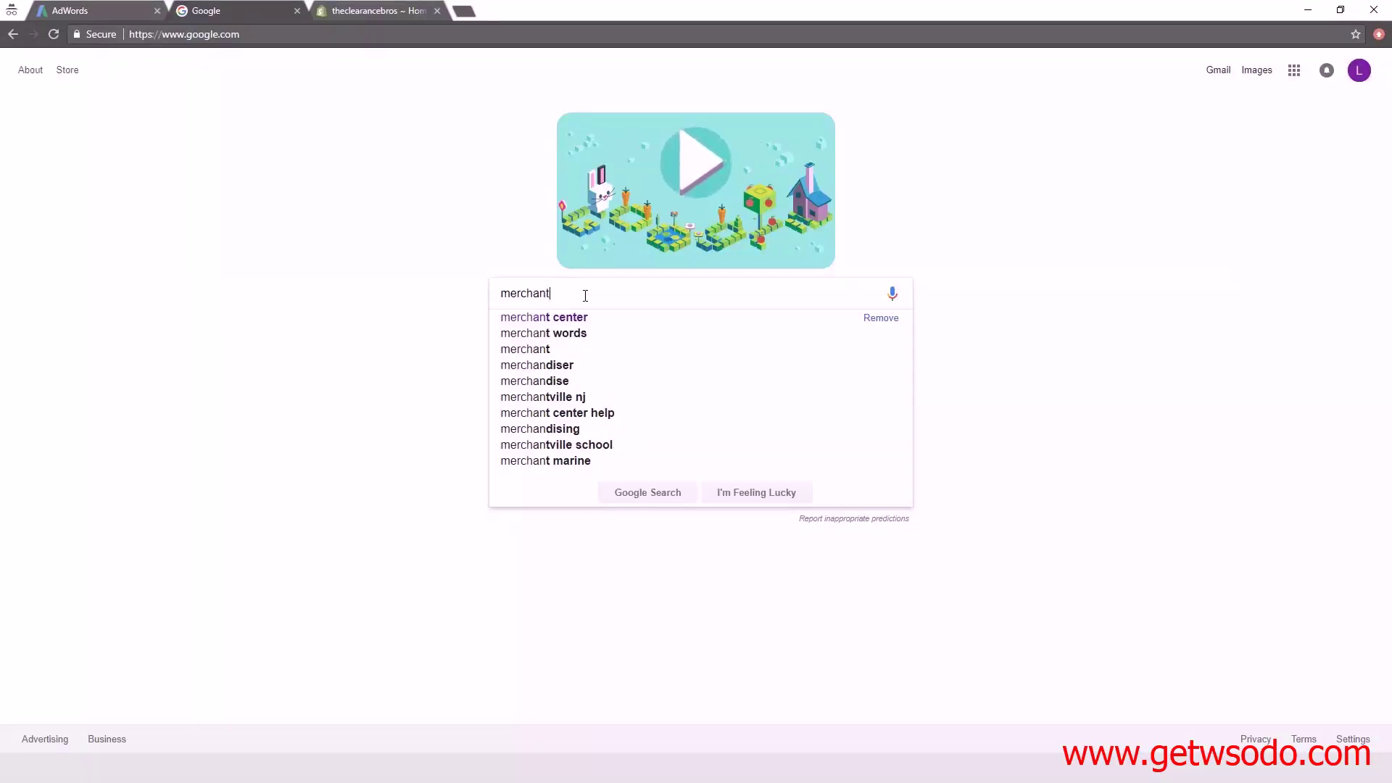
text( center)
key(Return)
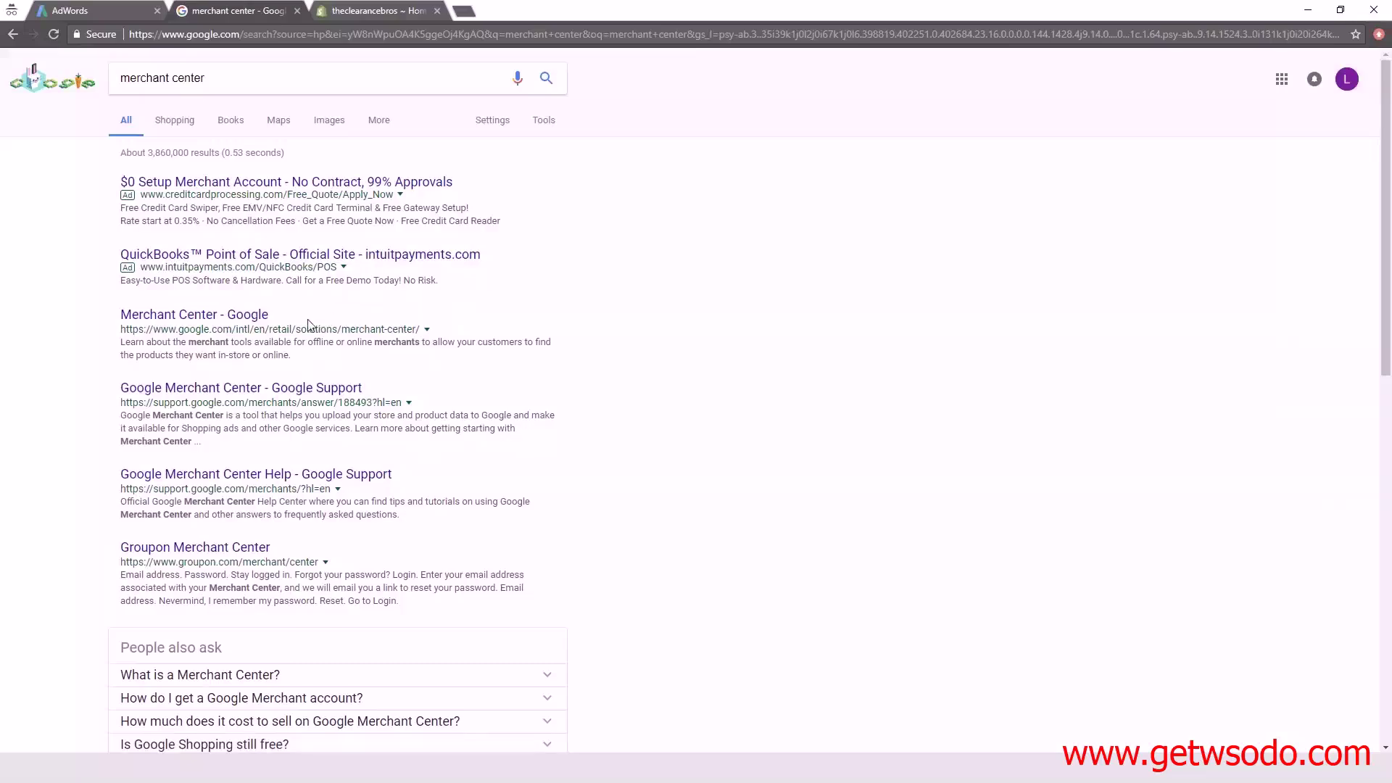
click(223, 318)
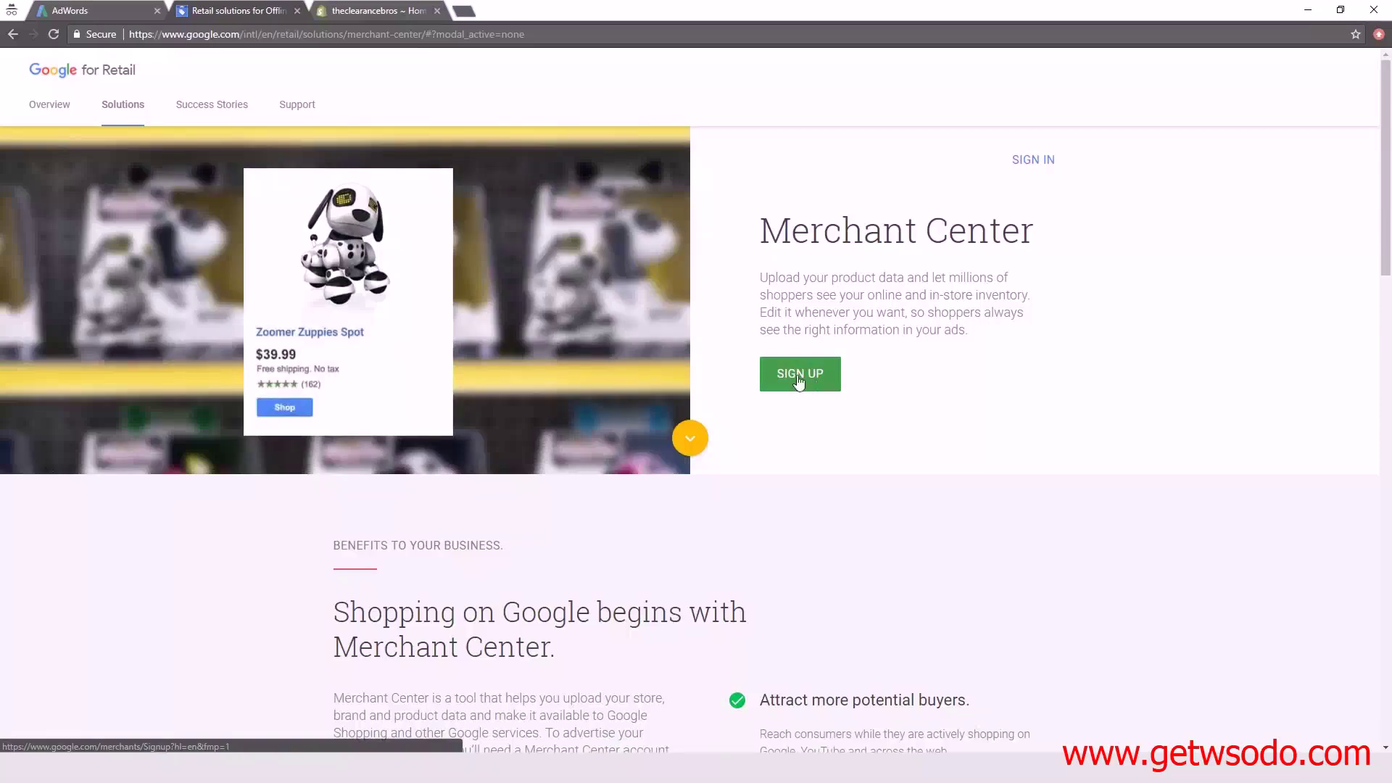
click(801, 381)
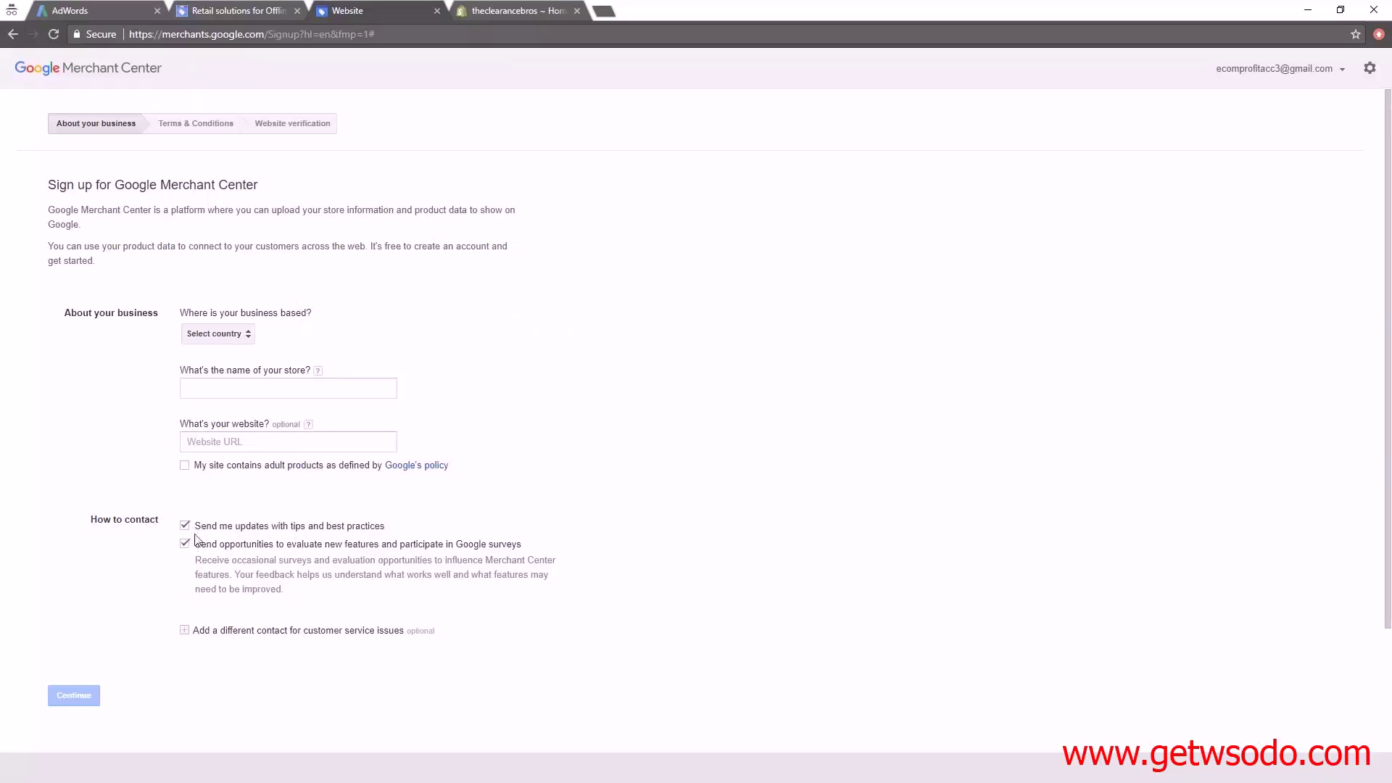
click(248, 340)
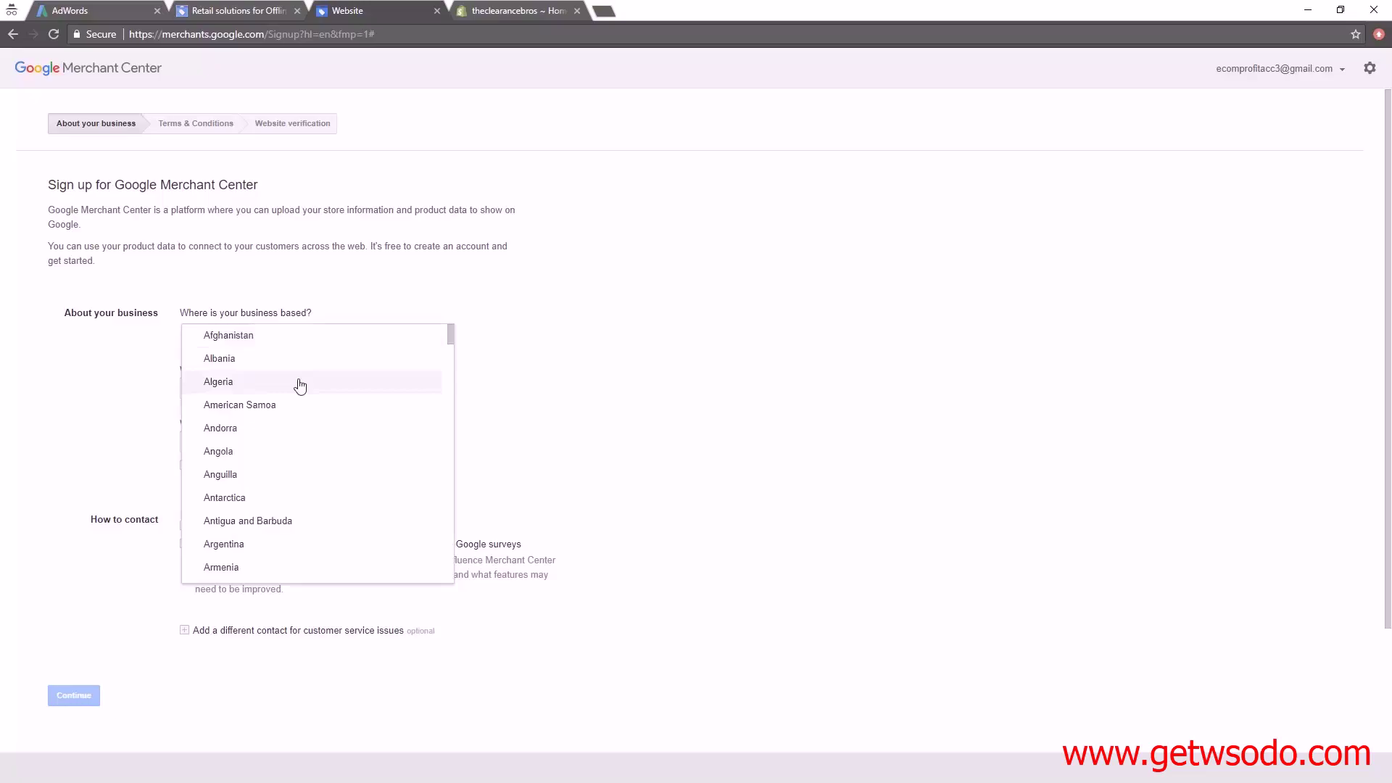
scroll(300, 385, down, 15)
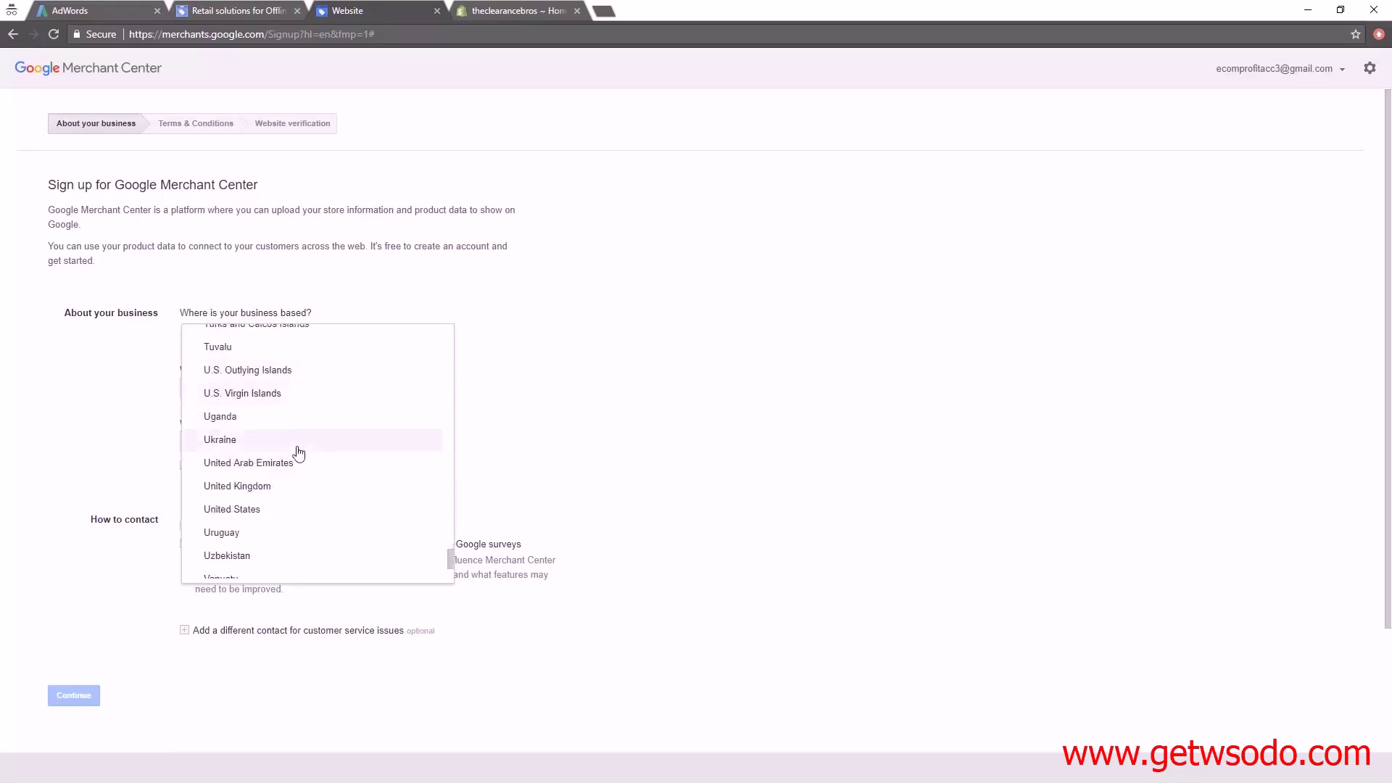
click(274, 510)
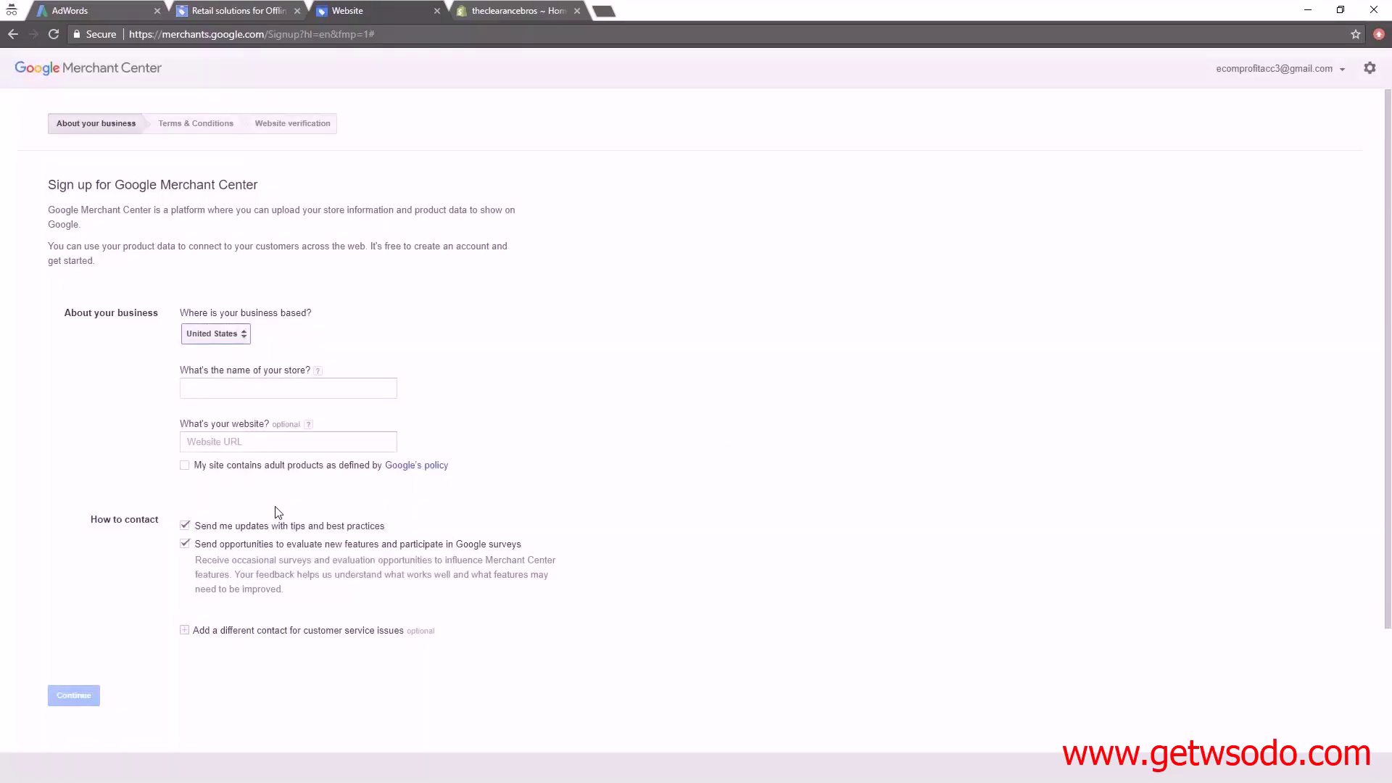
click(289, 388)
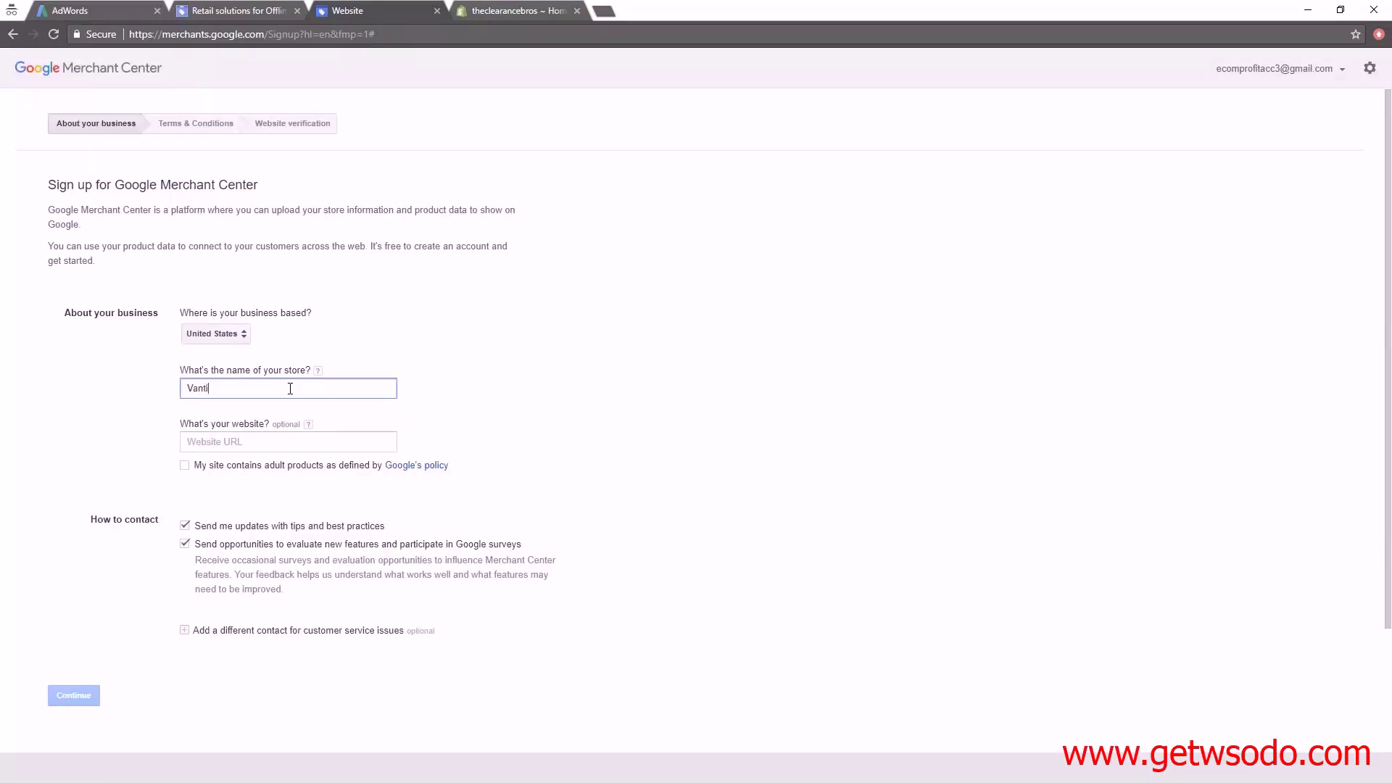
click(266, 443)
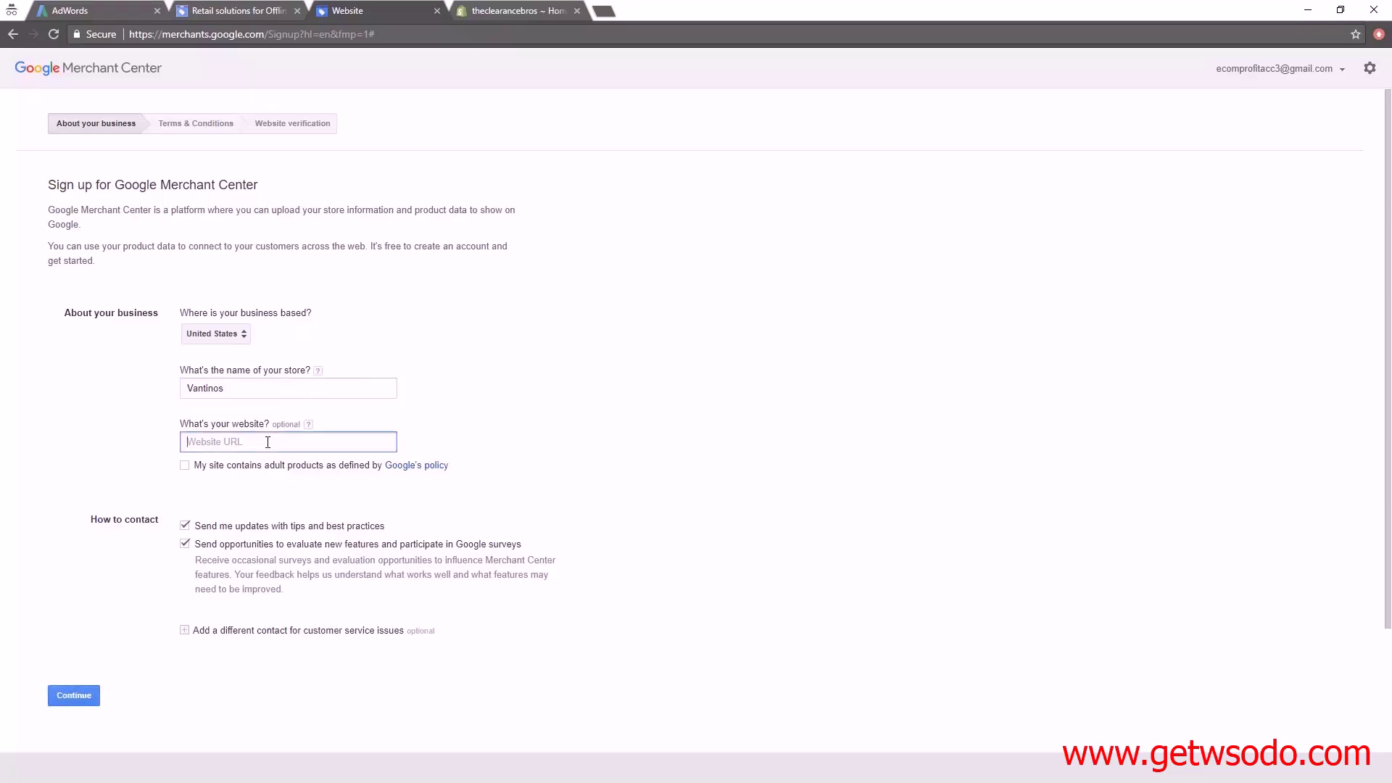
text(vantinos.com)
click(163, 38)
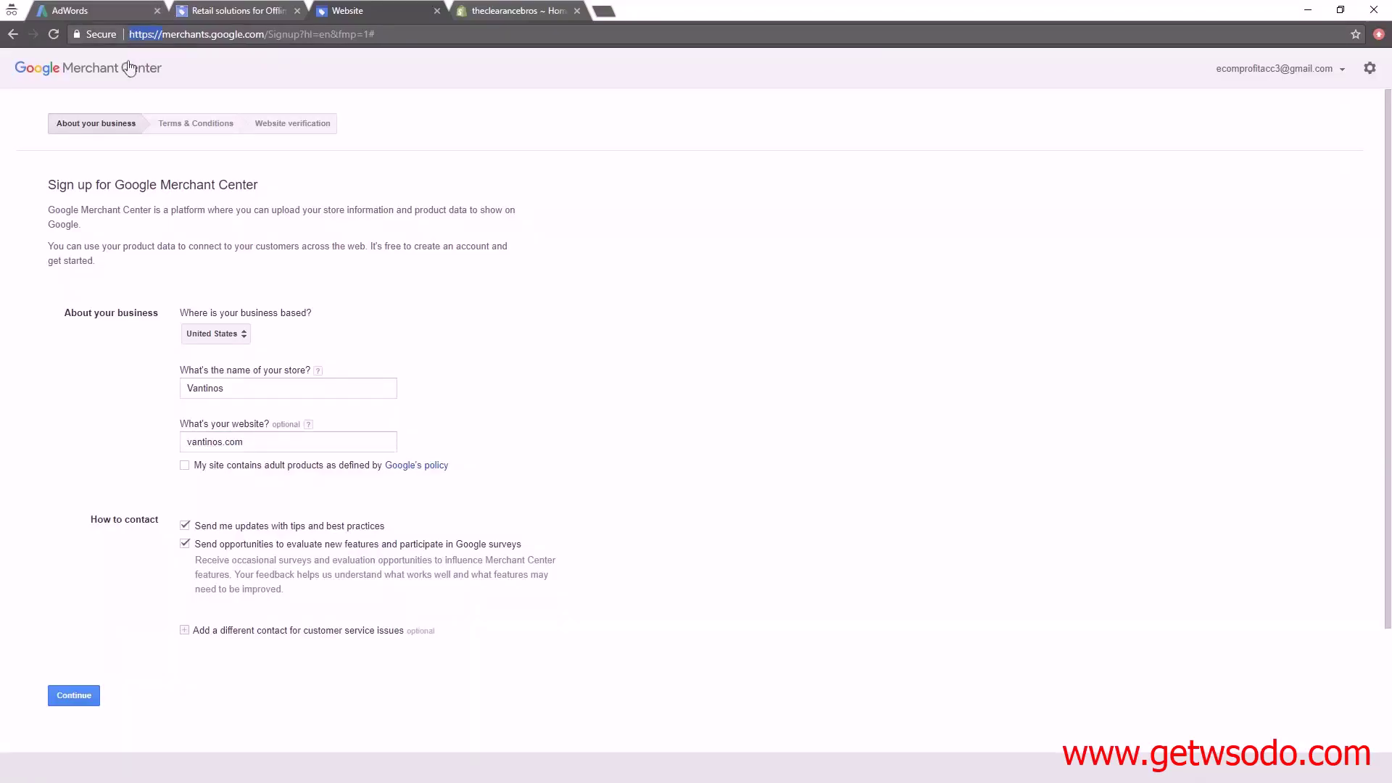
click(186, 442)
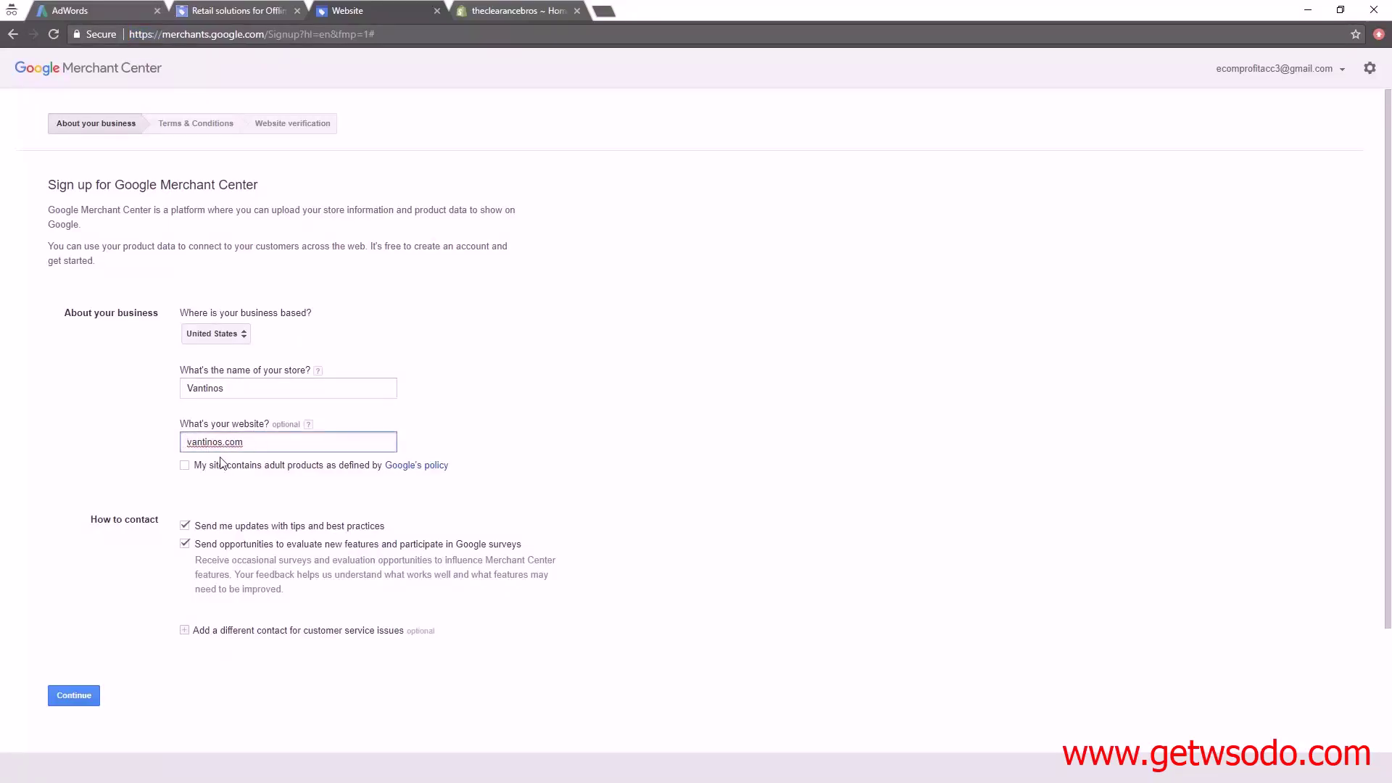
text(https://)
Opt out of tips updates and feature evaluation surveys, then submit the business details.
click(186, 527)
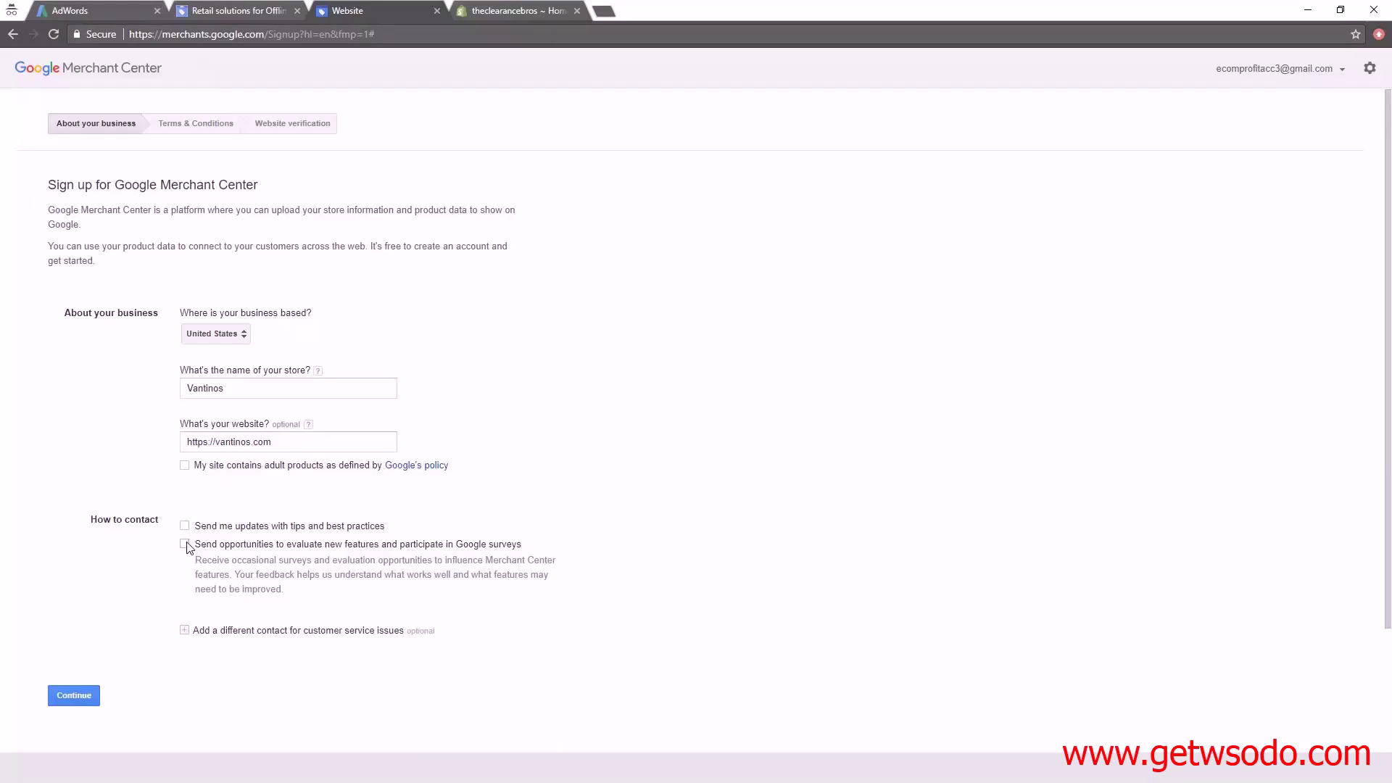
click(186, 545)
click(76, 700)
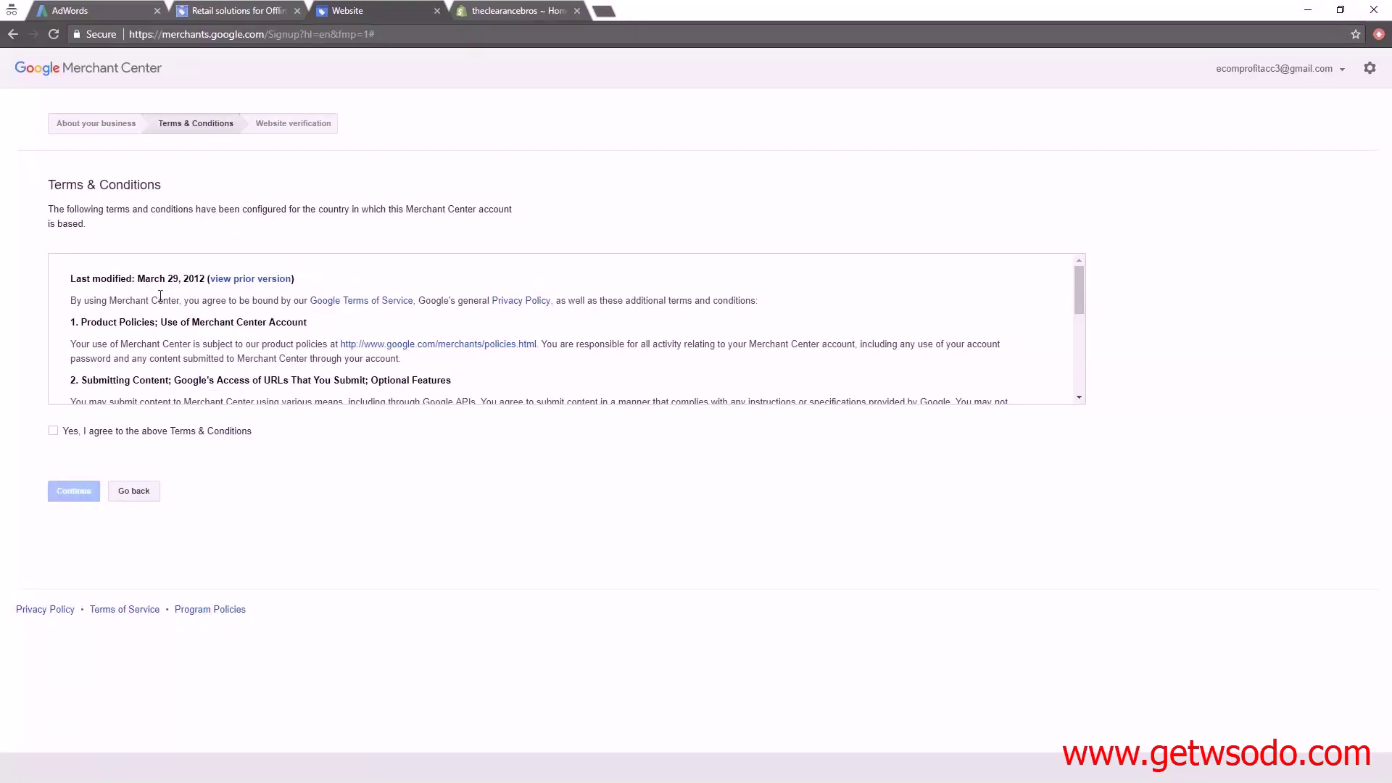
Tick 'Yes, I agree' to the Terms & Conditions and continue to website verification.
scroll(160, 296, down, 1)
scroll(160, 296, down, 5)
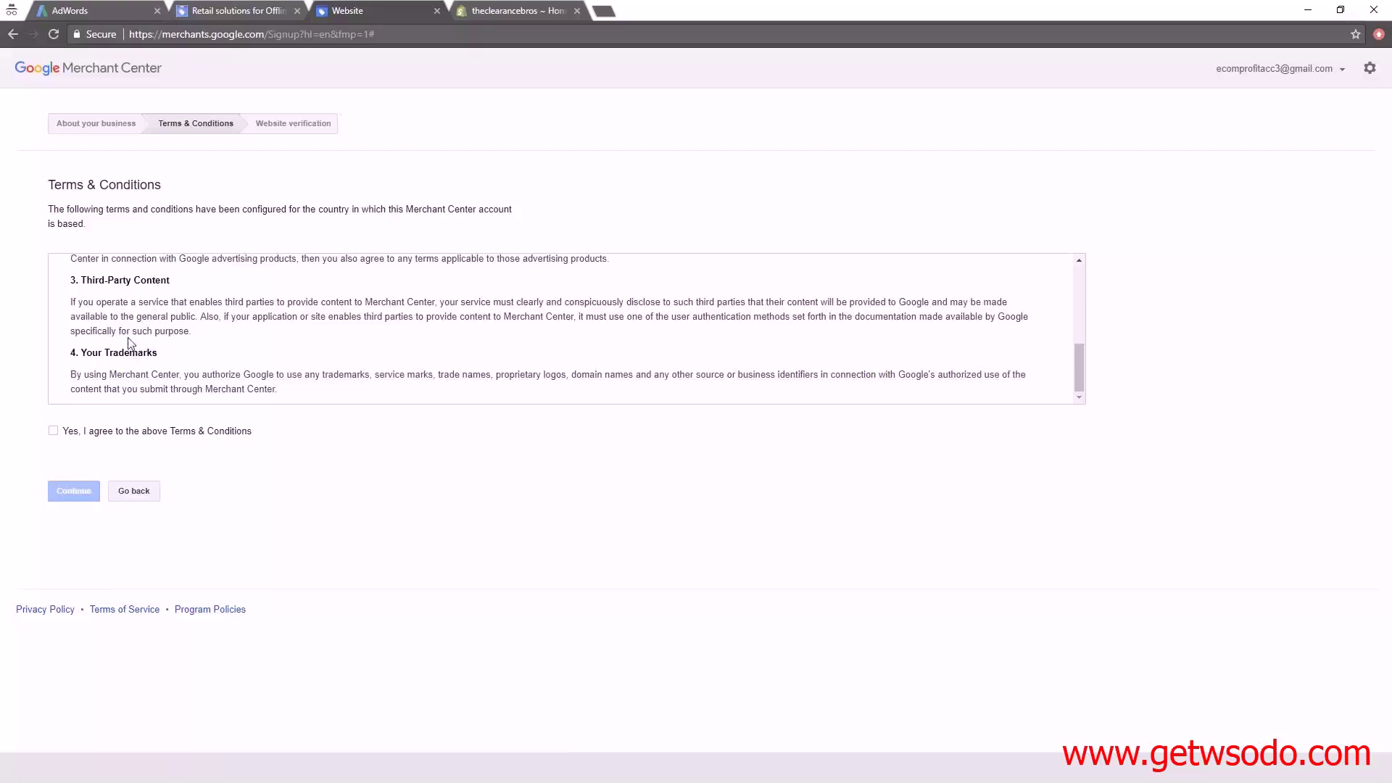
click(53, 432)
click(67, 497)
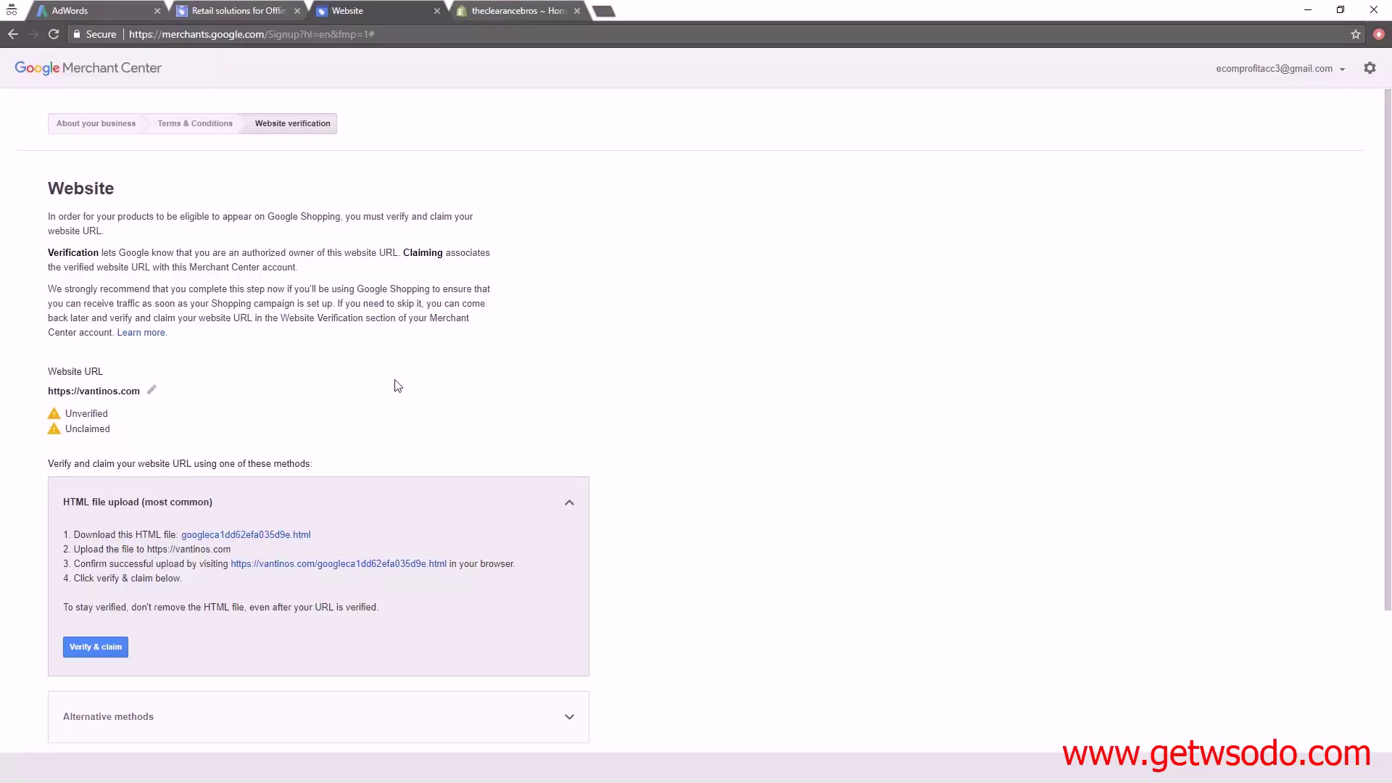
Choose the HTML tag verification method and select the google-site-verification meta tag.
scroll(397, 385, down, 3)
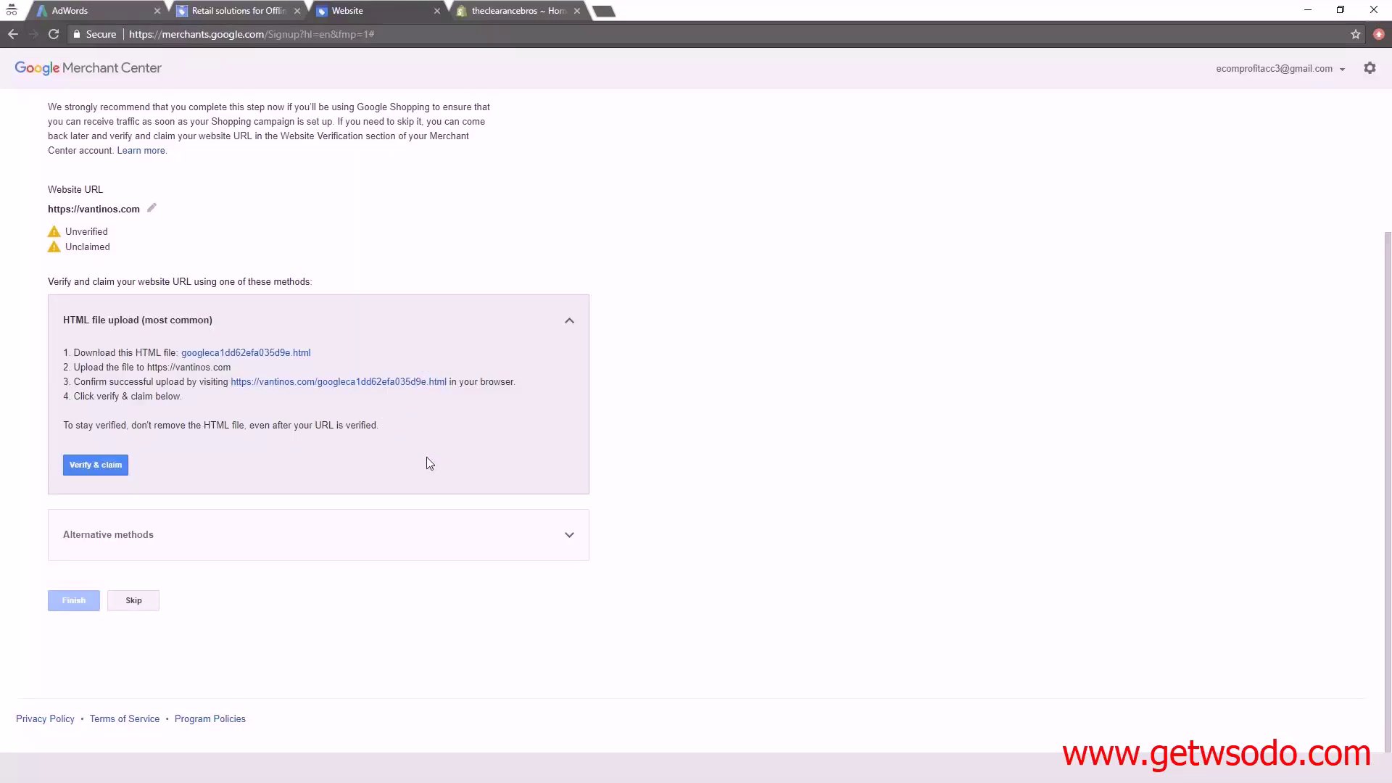
click(359, 533)
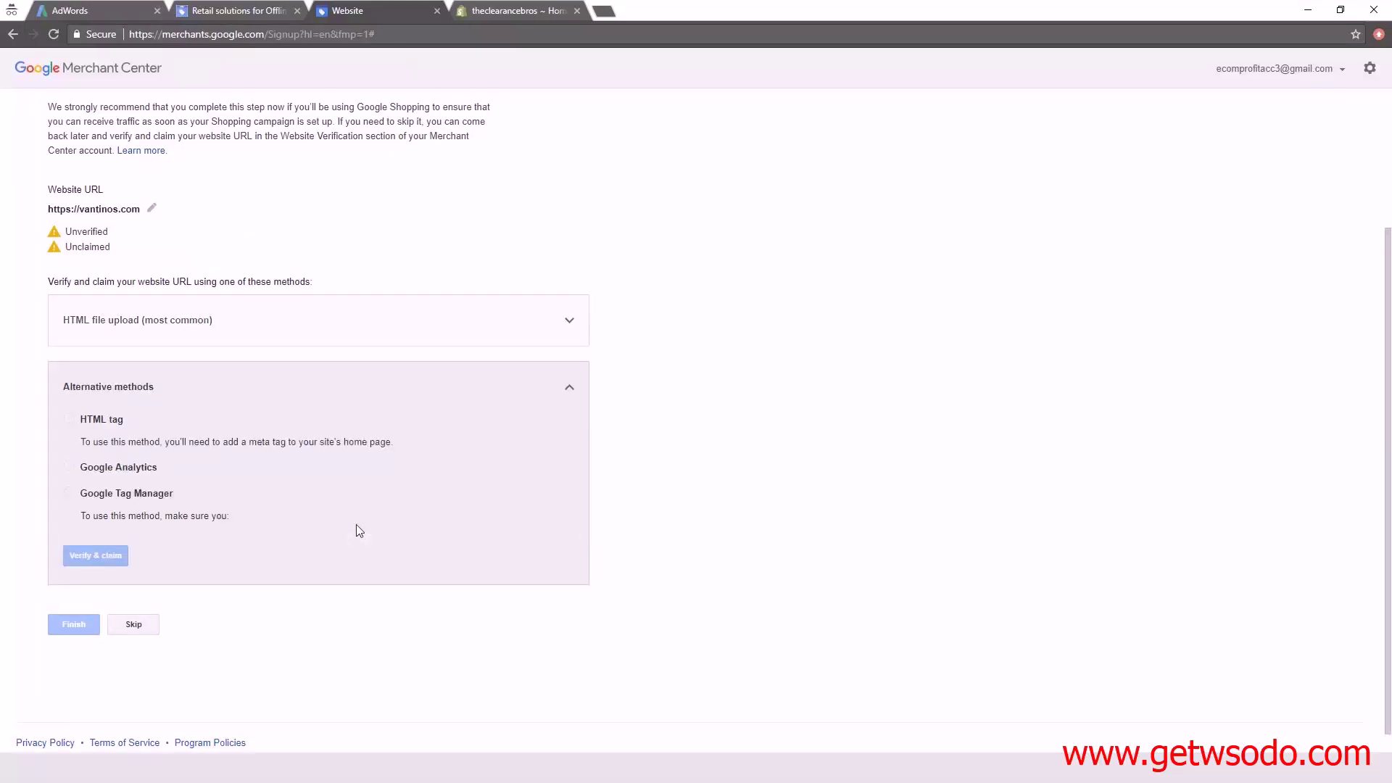
click(68, 419)
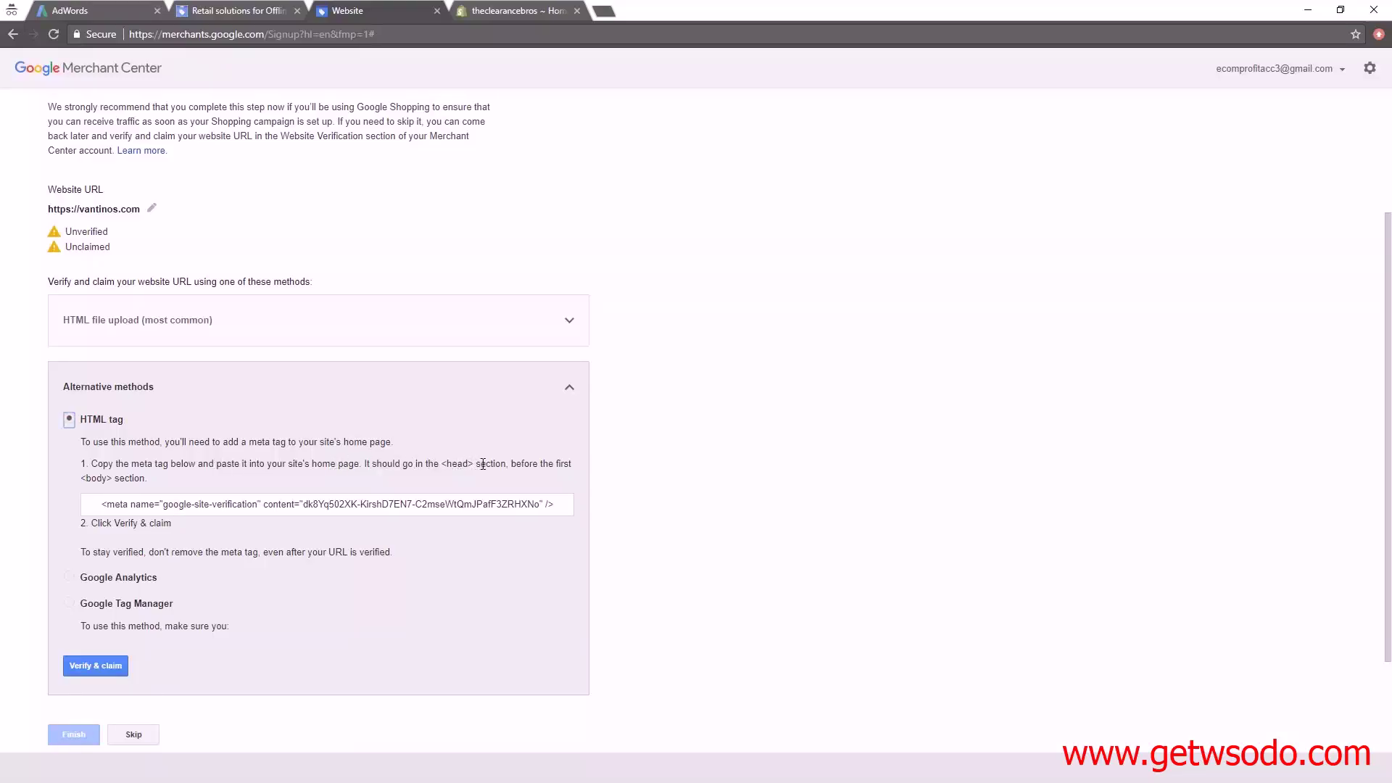
click(505, 504)
key(ctrl+c)
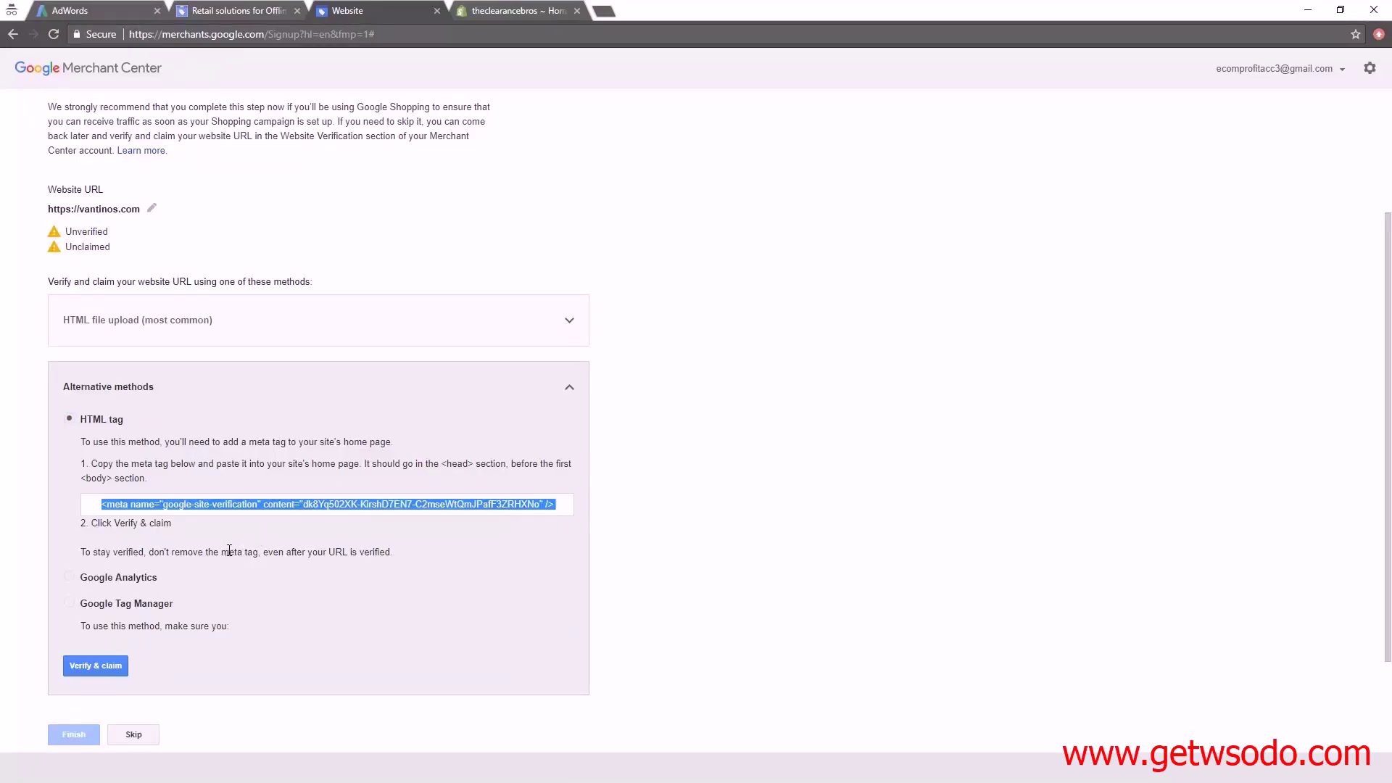
click(491, 14)
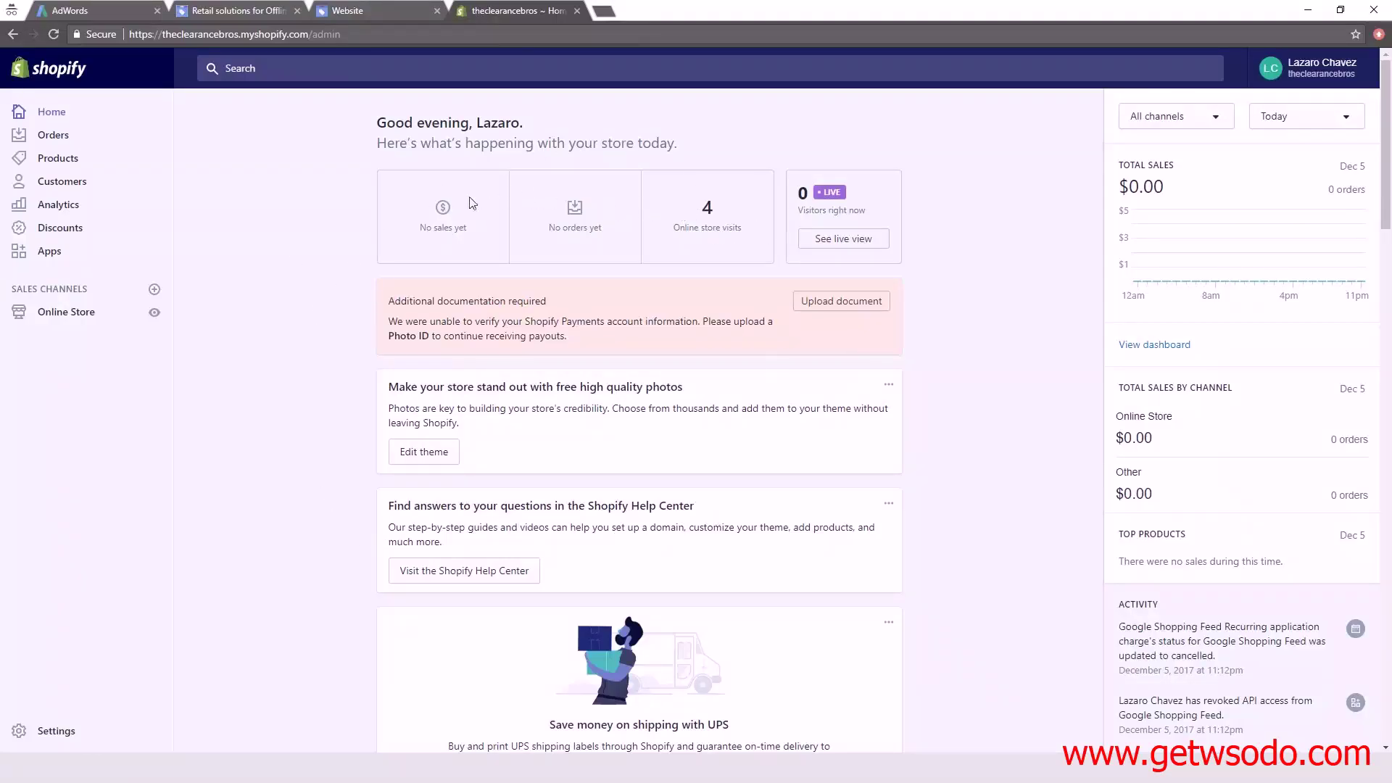
Open the current Shopify theme's code and its Layout/theme.liquid file.
click(73, 320)
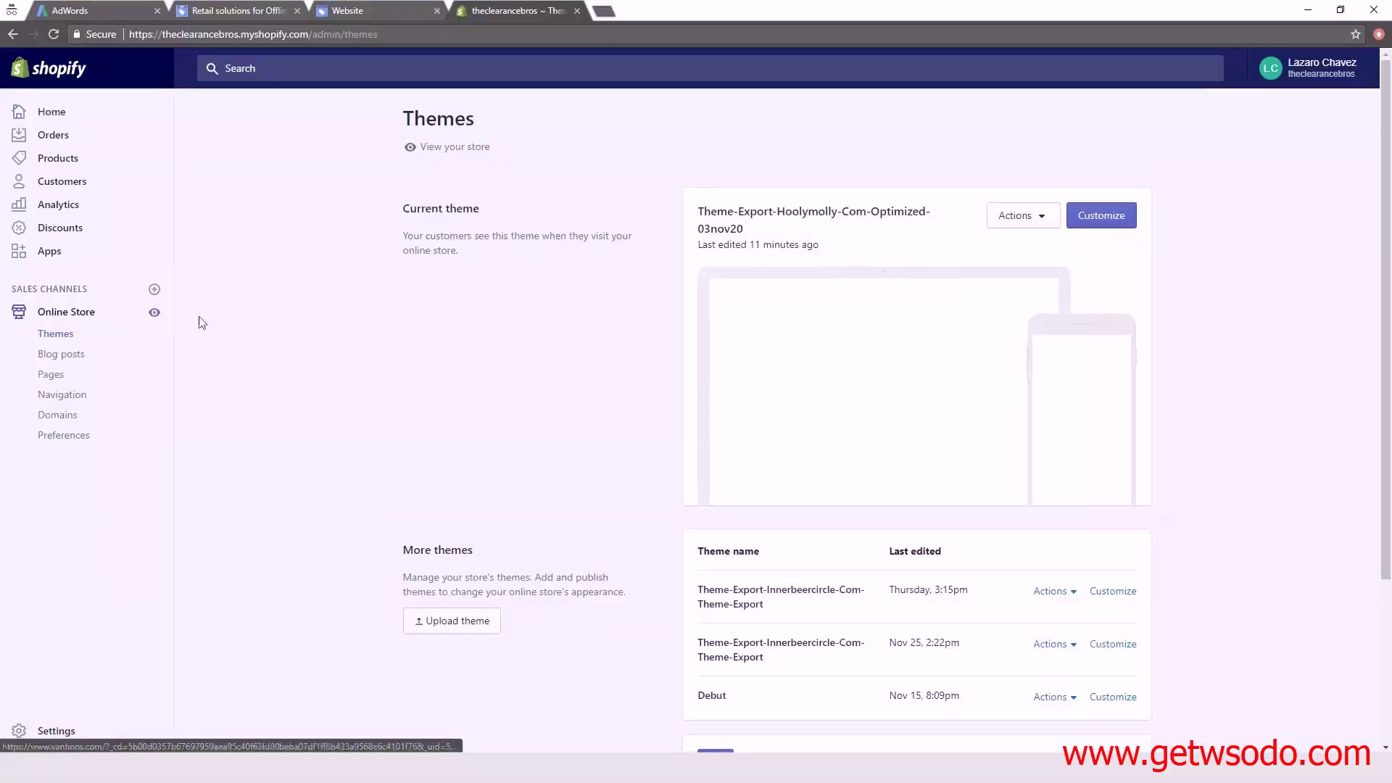
click(1038, 225)
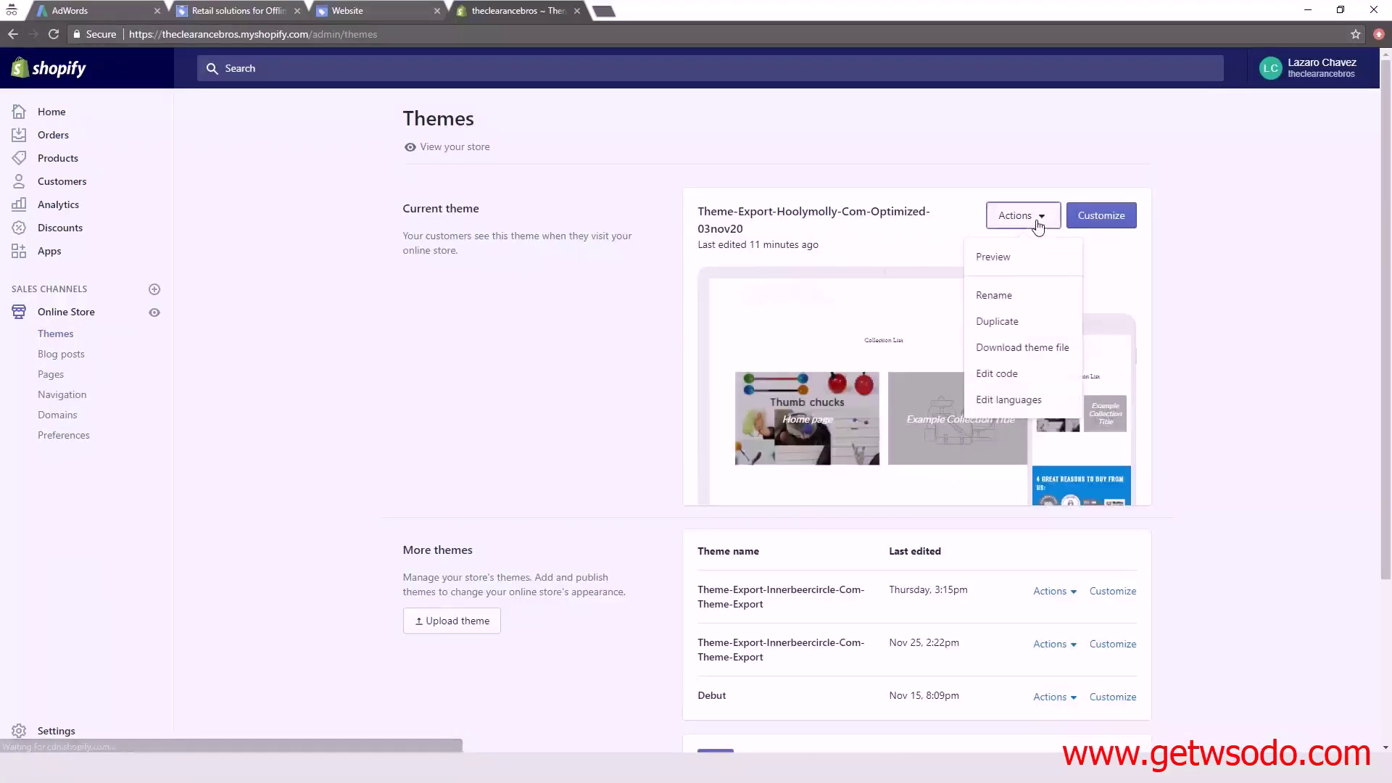
click(1013, 377)
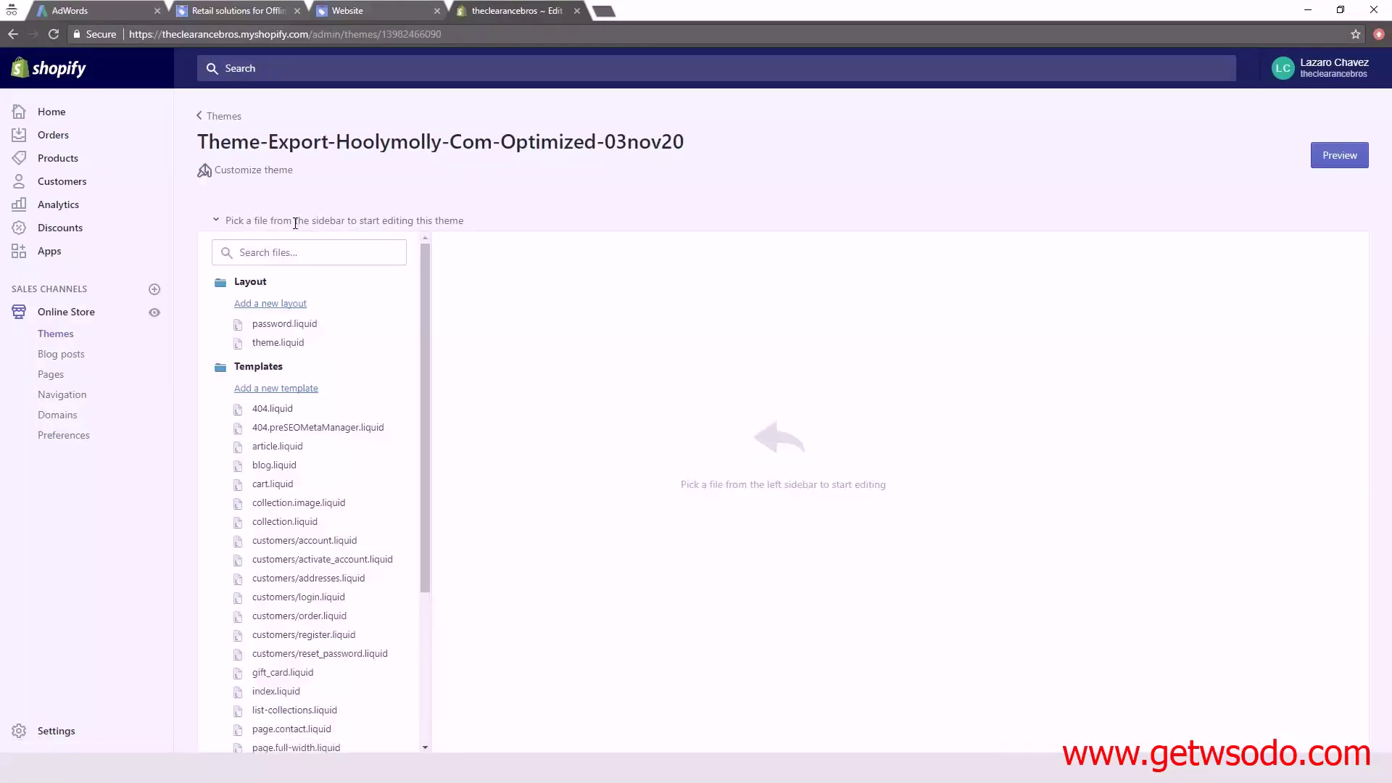
click(300, 344)
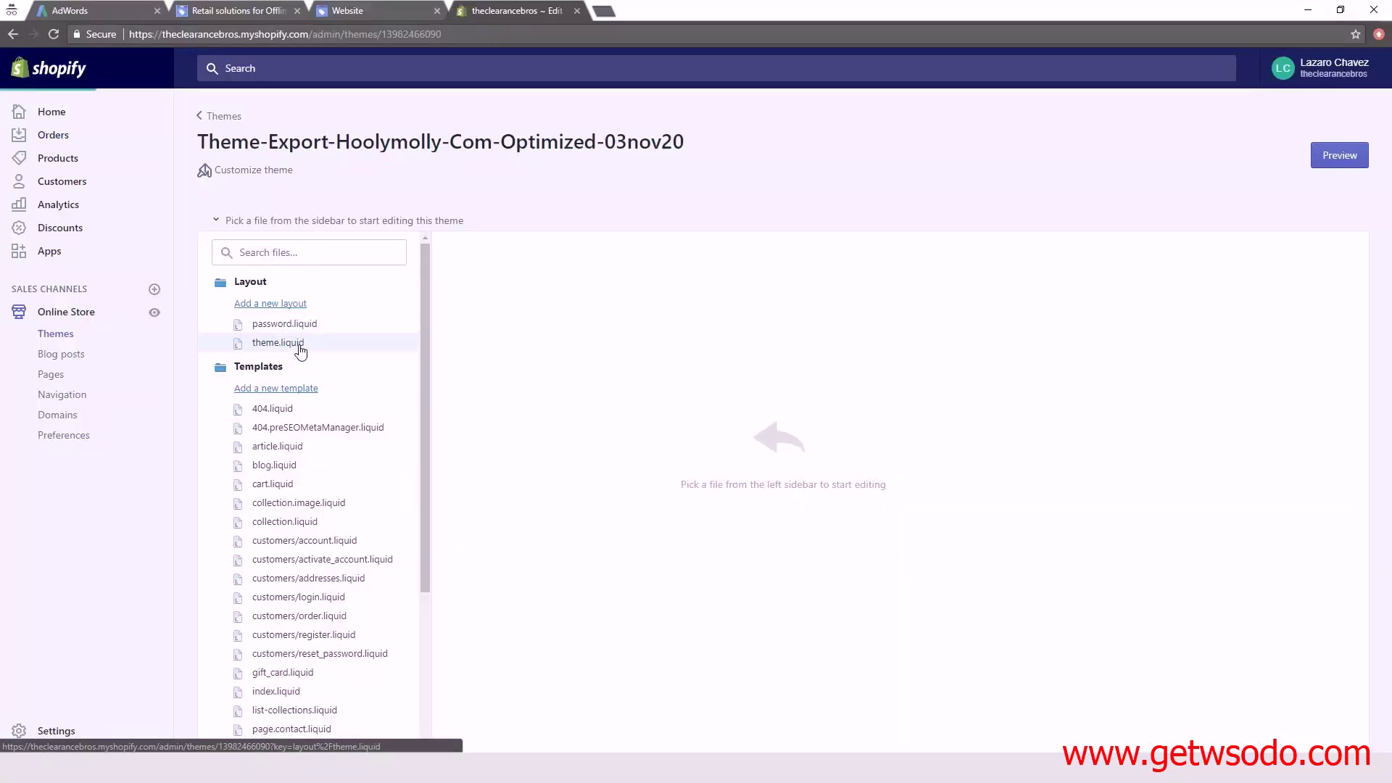
Paste the verification meta tag on line 10 inside <head> and save theme.liquid.
click(492, 351)
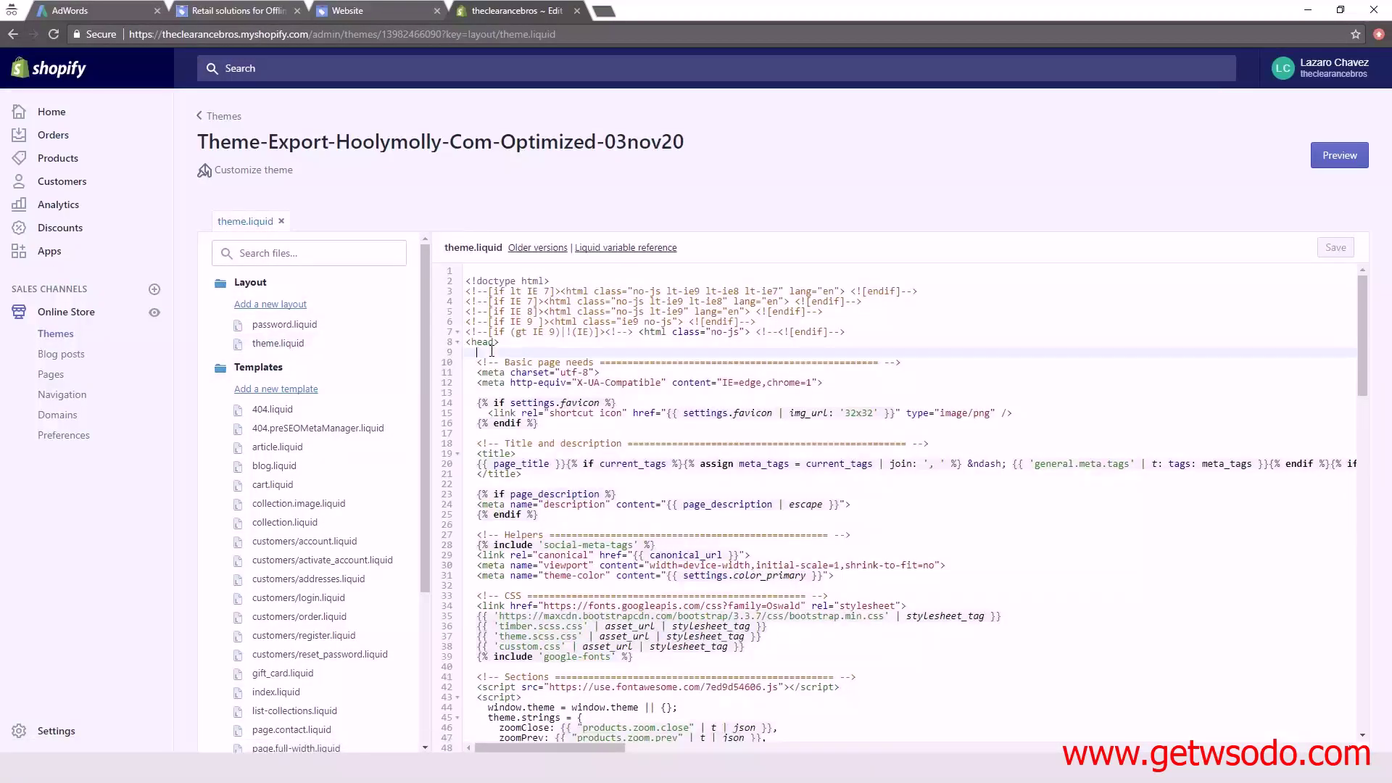
key(Return)
key(Return)
key(Up)
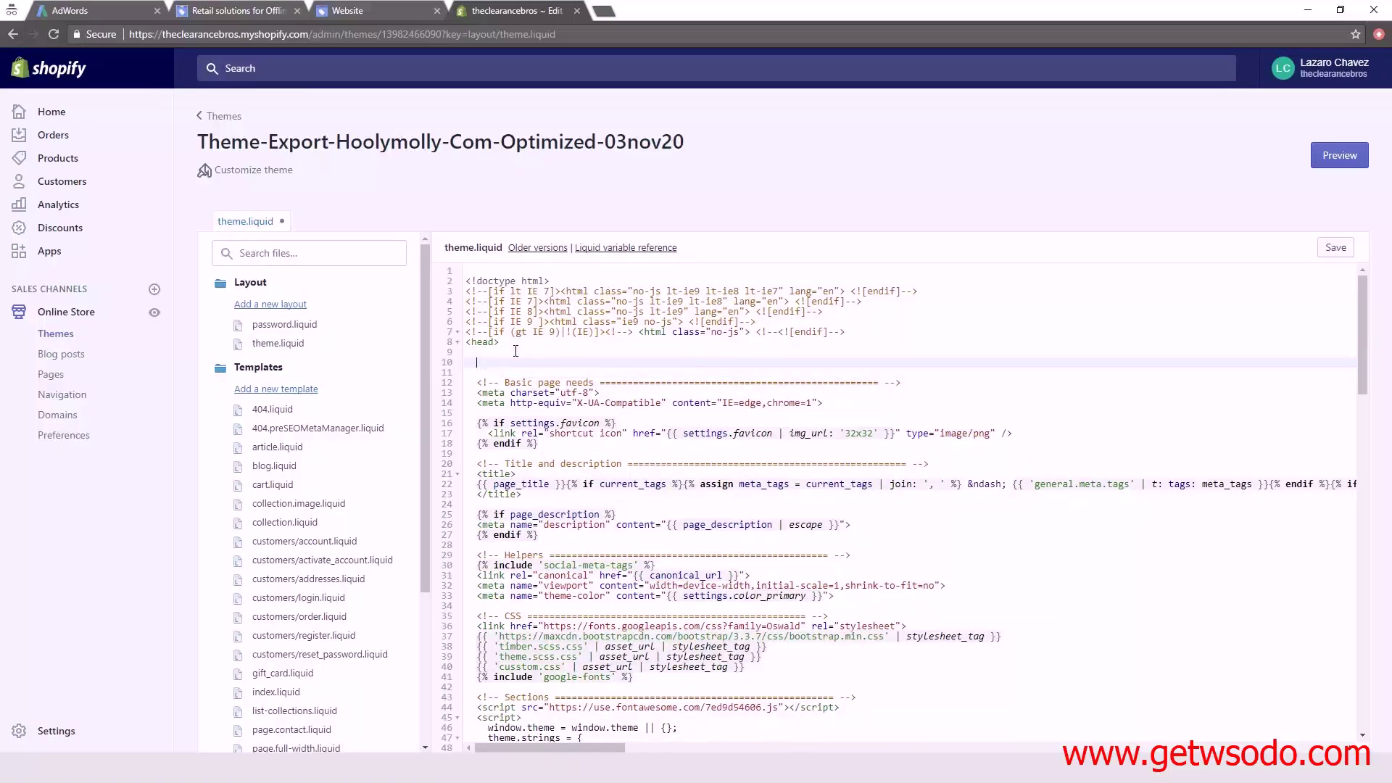
key(ctrl+v)
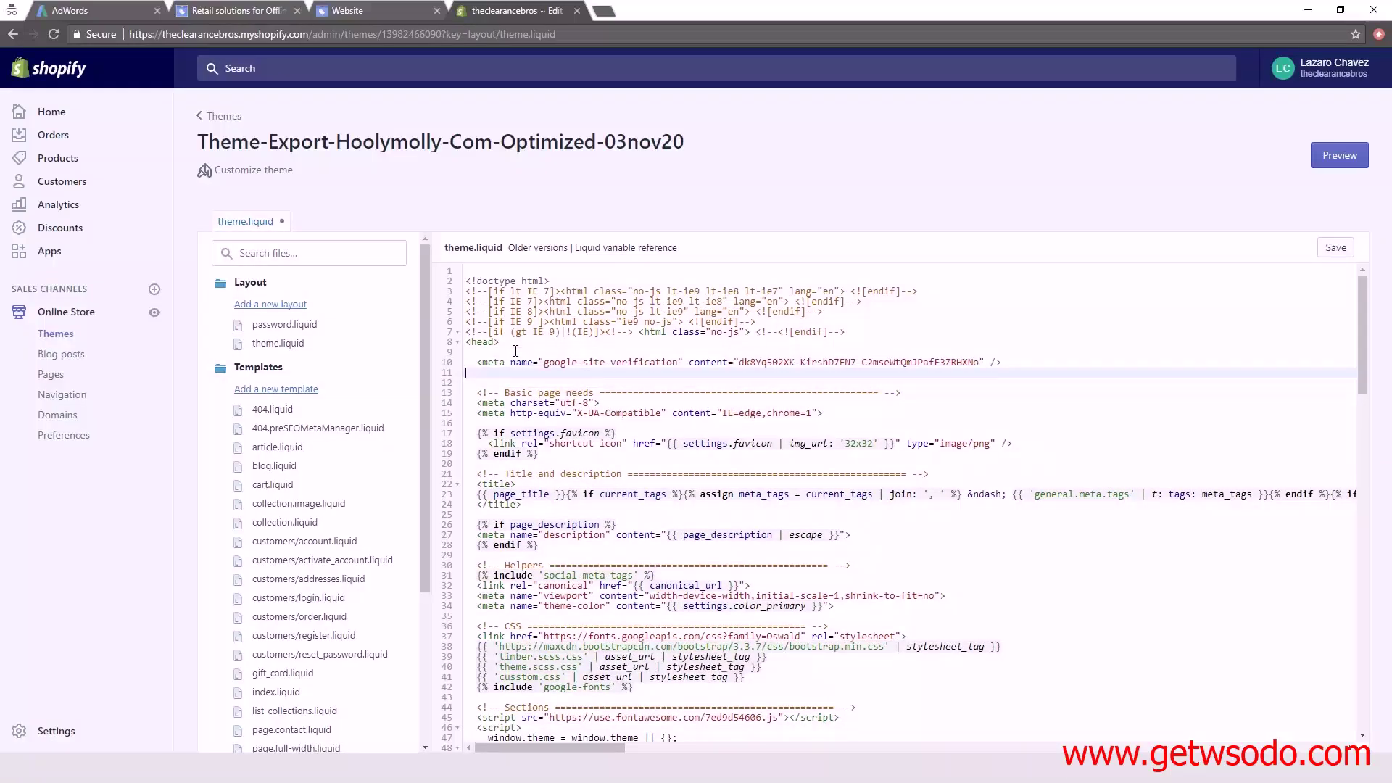
key(BackSpace)
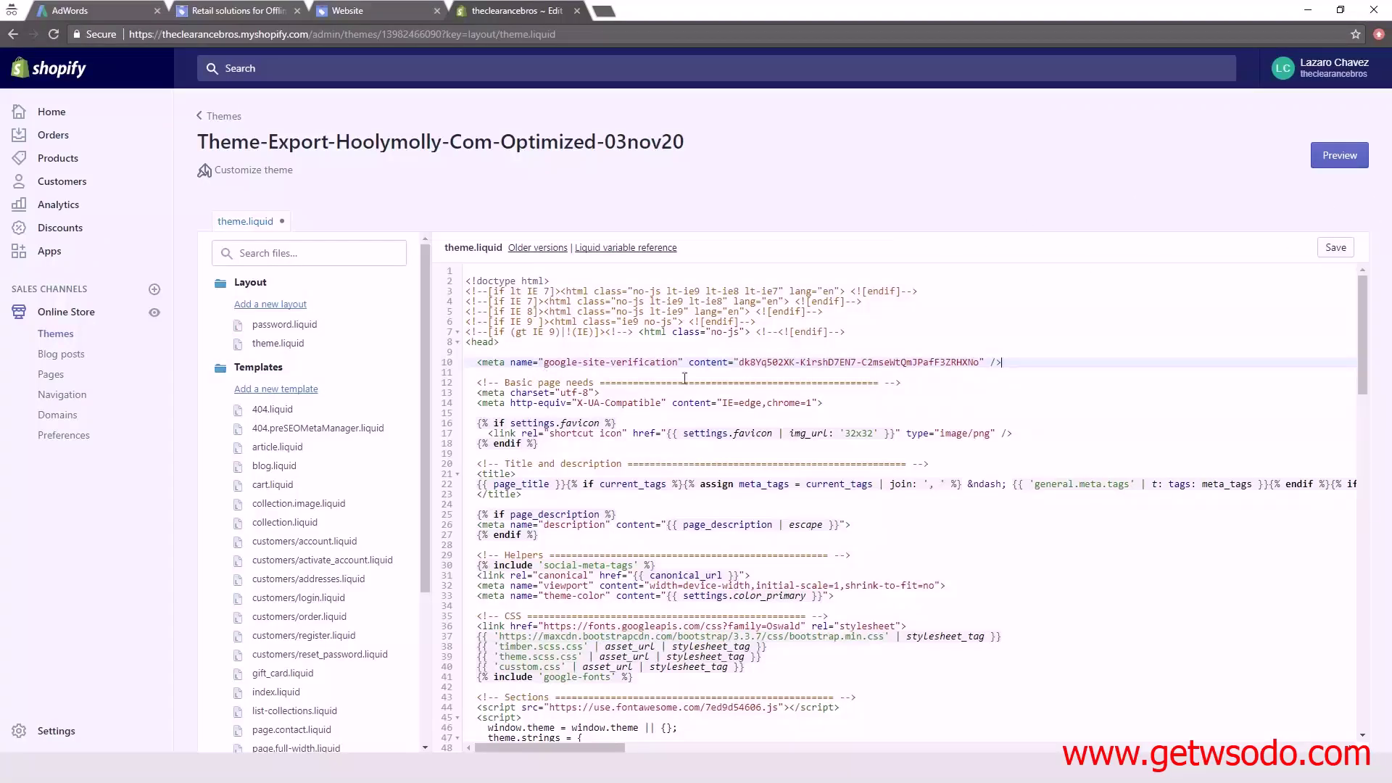
click(1337, 247)
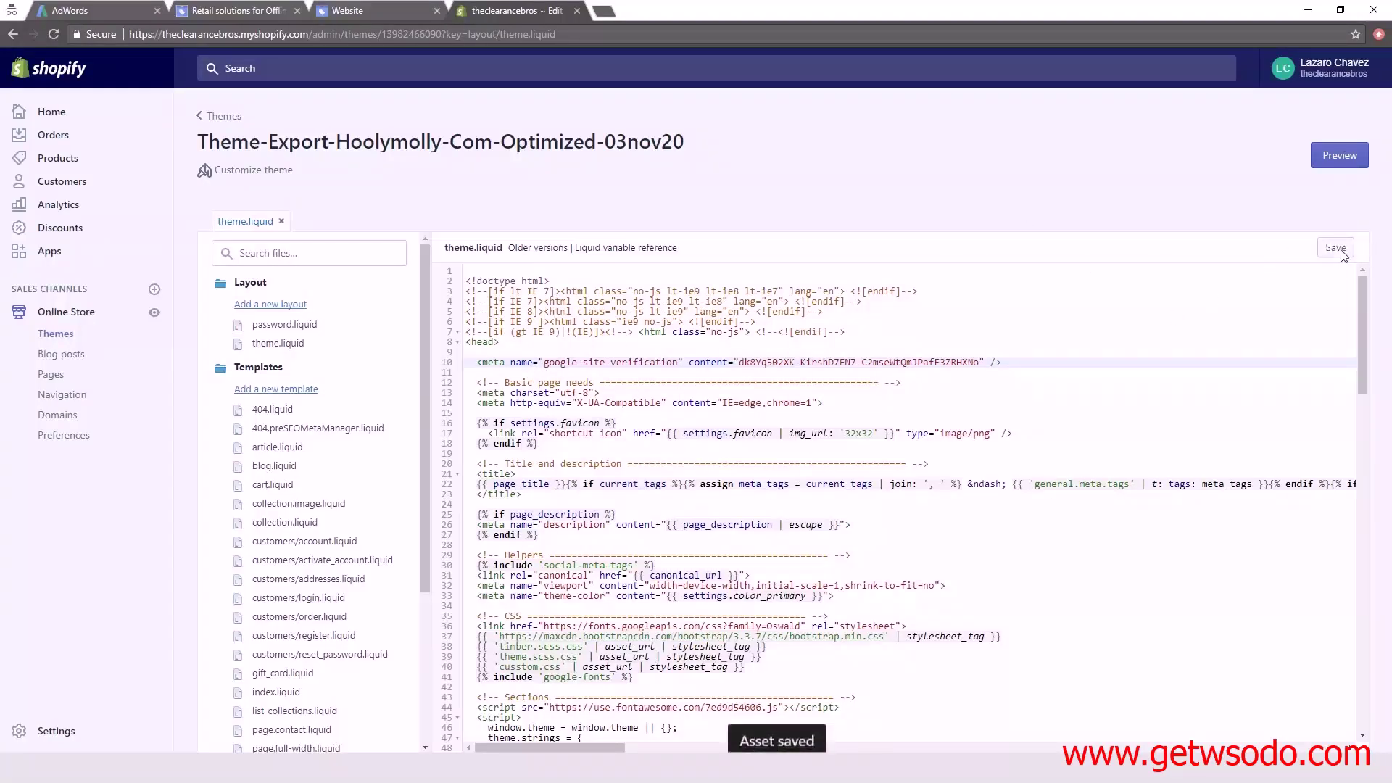
click(367, 10)
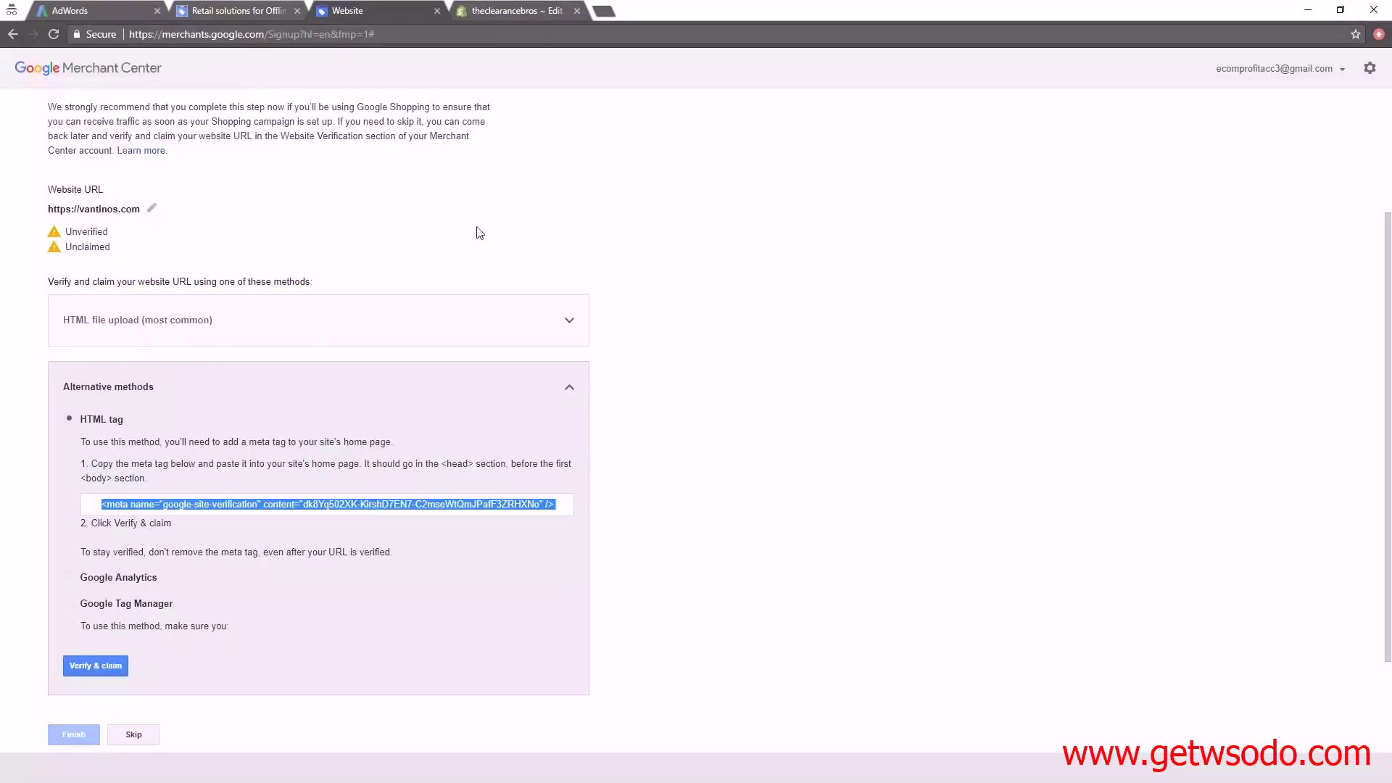
scroll(468, 216, down, 1)
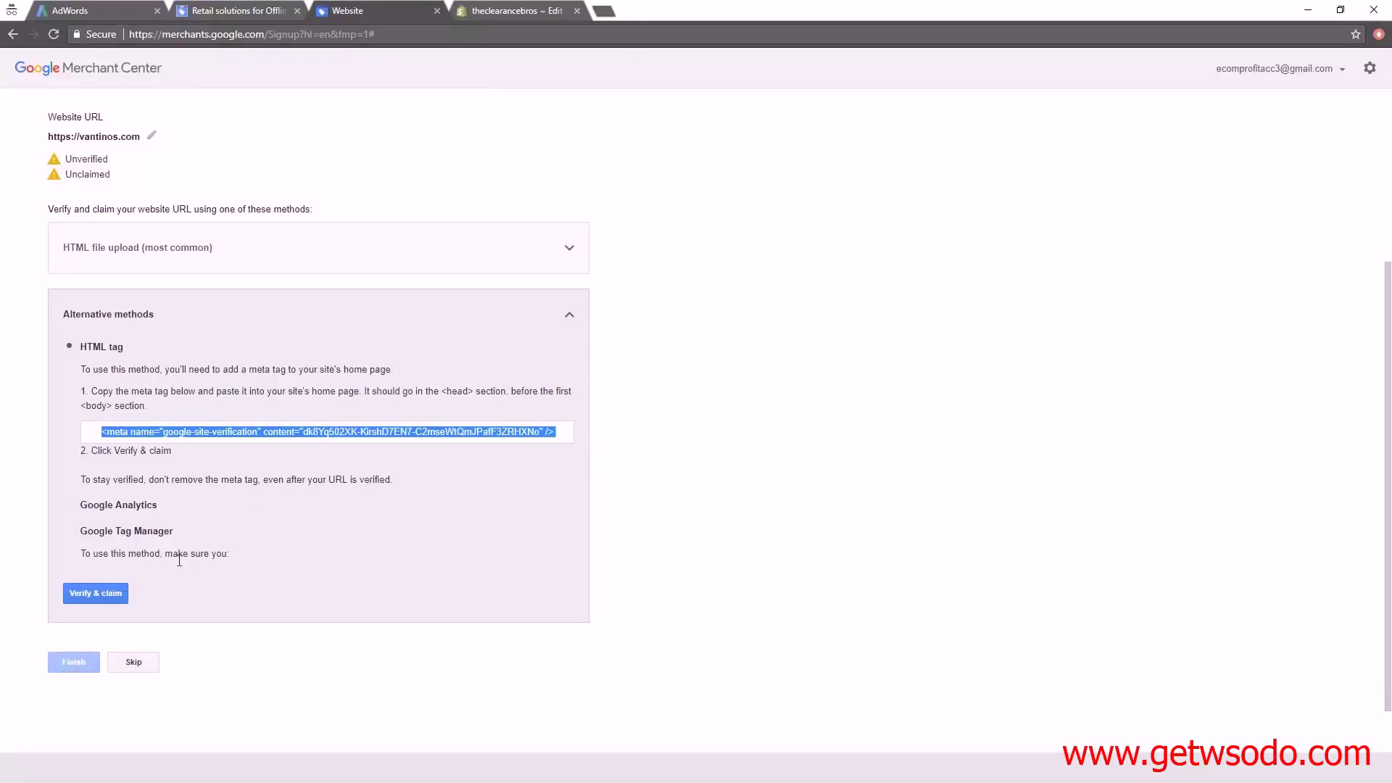
click(108, 599)
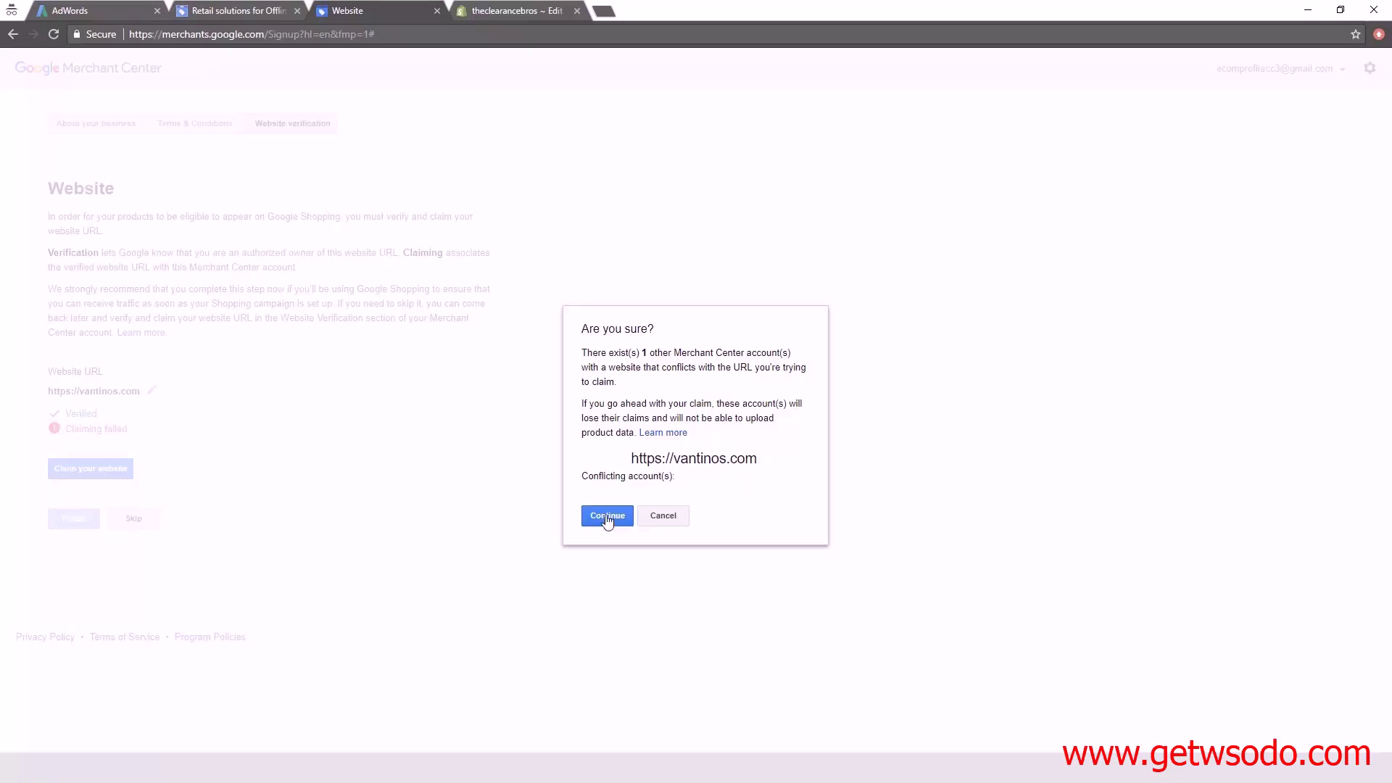
click(607, 516)
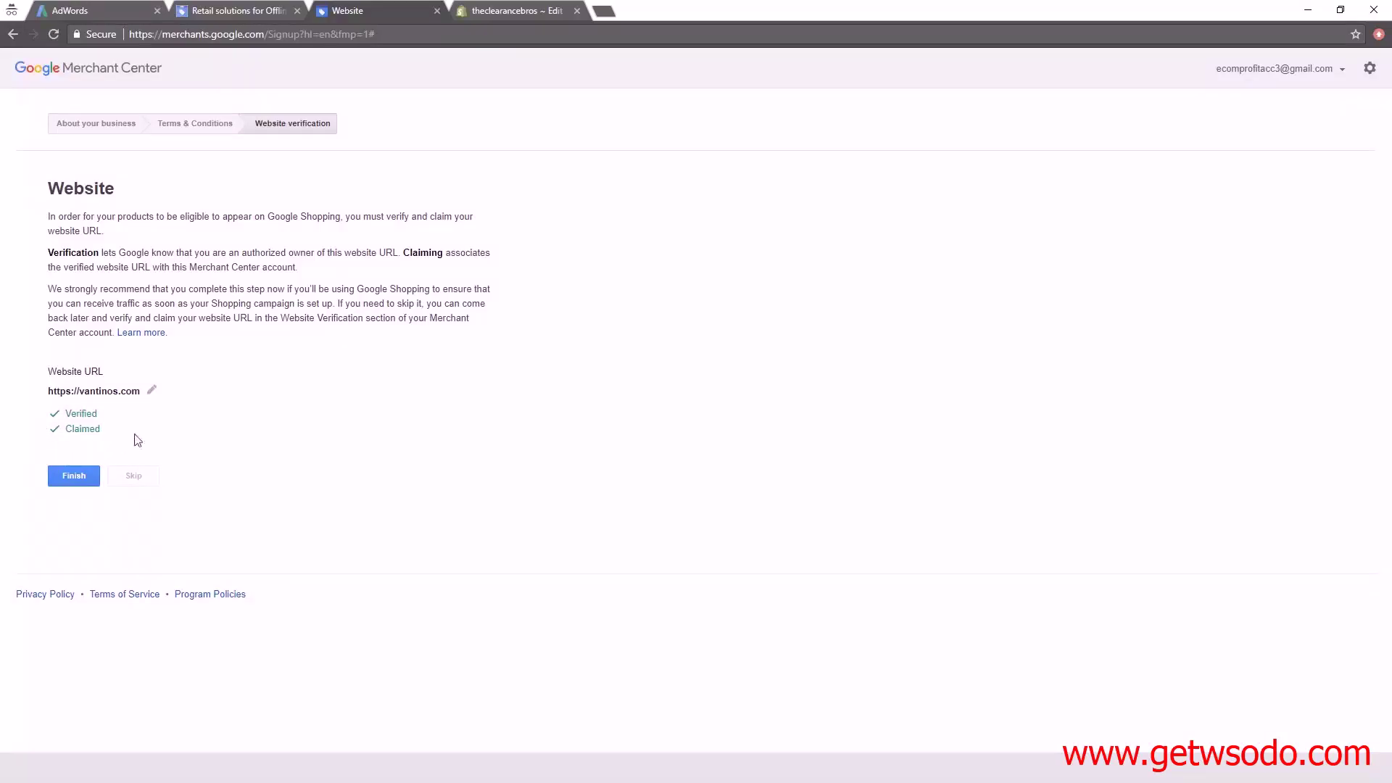
click(74, 477)
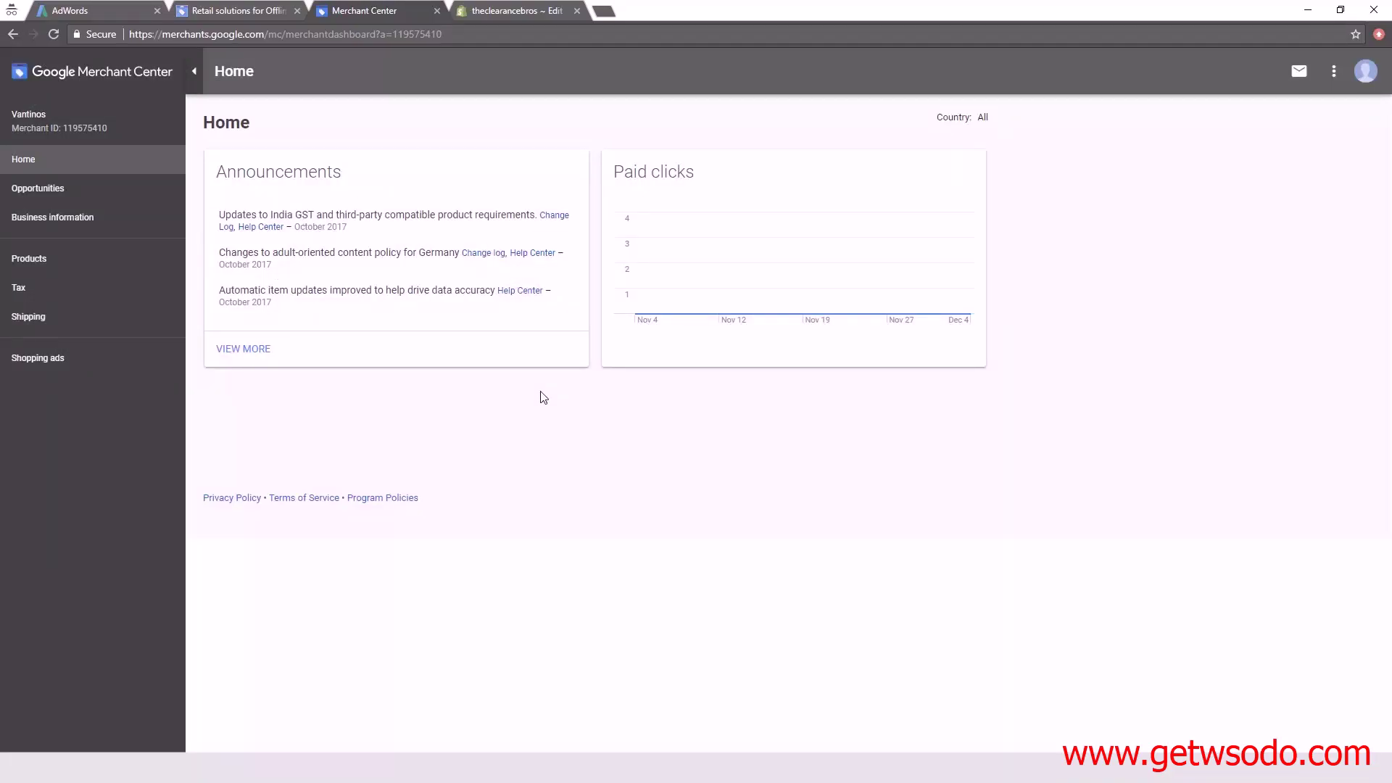
Open Account linking from the three-dot account options menu.
drag(131, 130, 11, 130)
click(508, 439)
mouse_move(958, 225)
click(1334, 73)
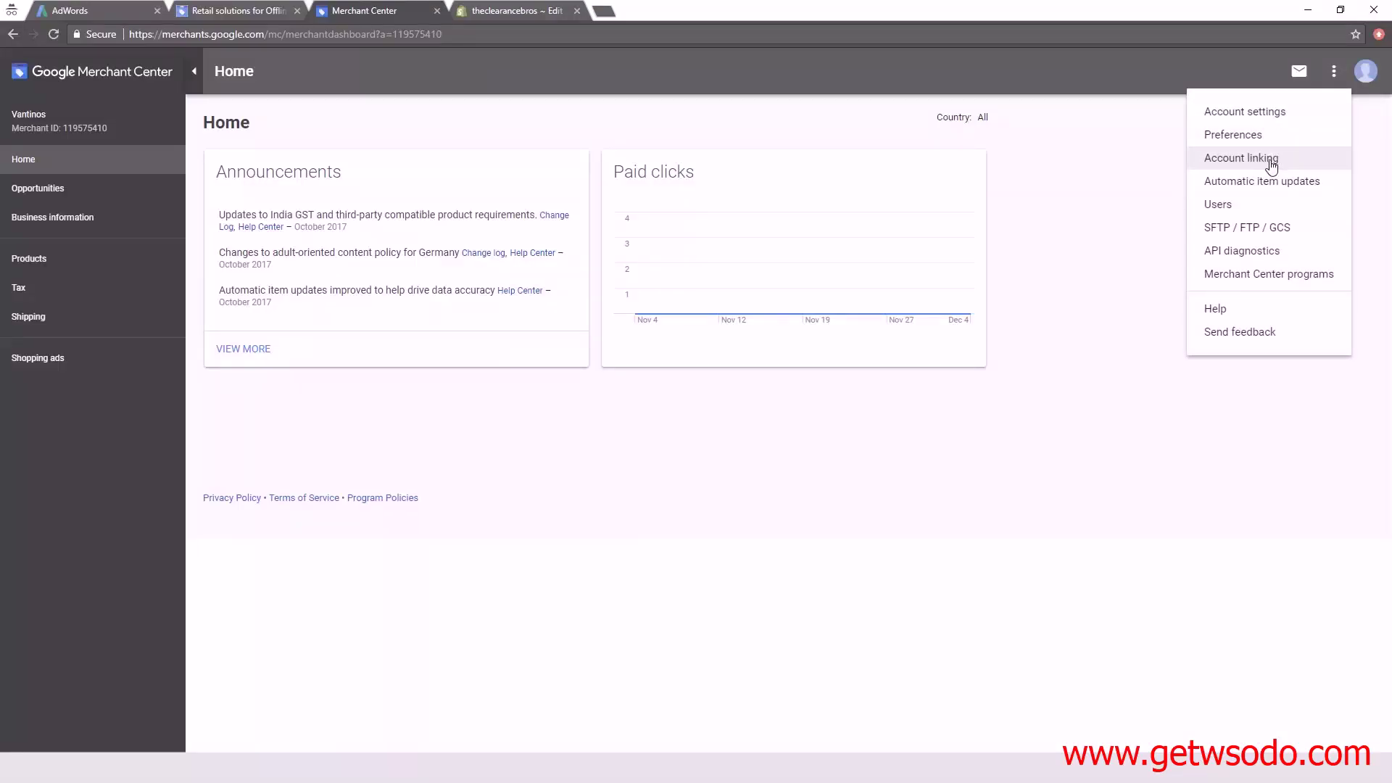
click(1272, 161)
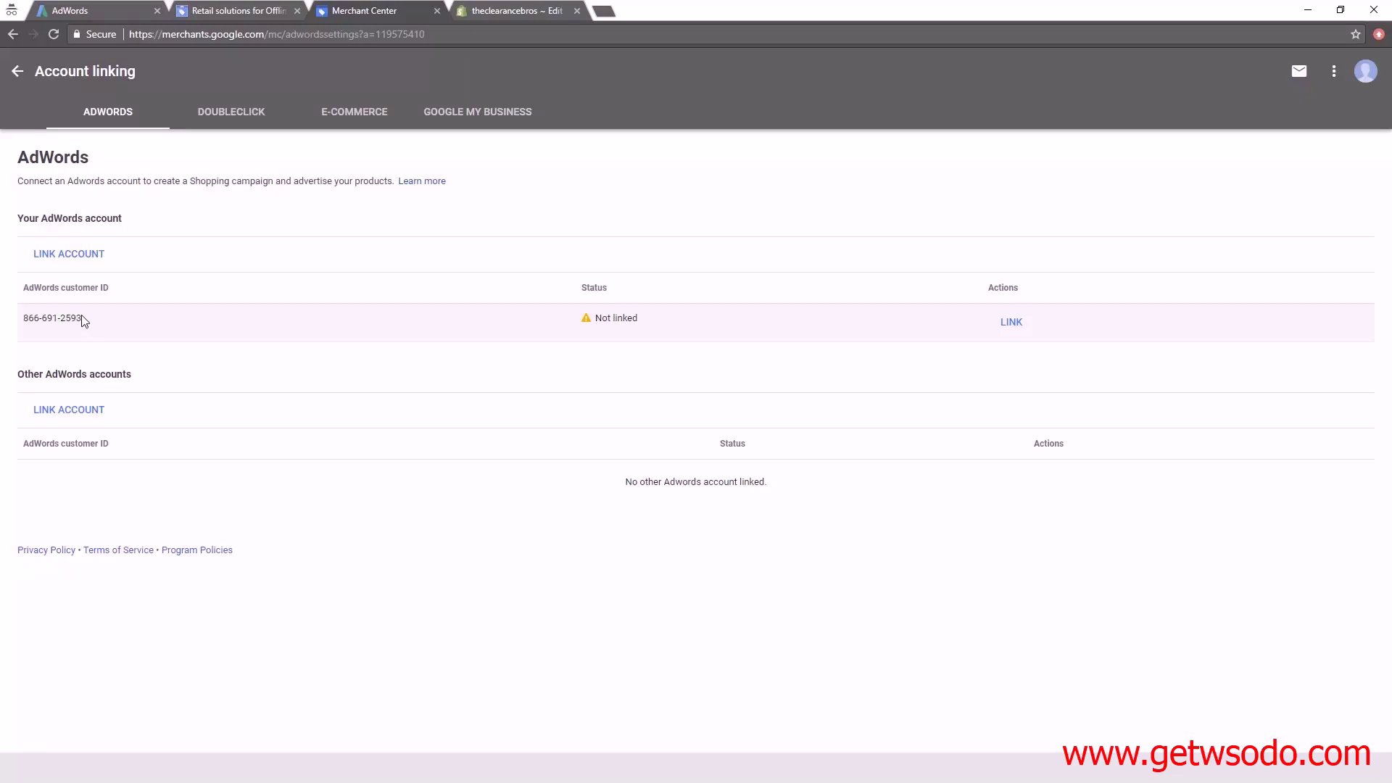
Check the customer ID against the AdWords tab, link the account, and go back Home.
drag(85, 319, 21, 321)
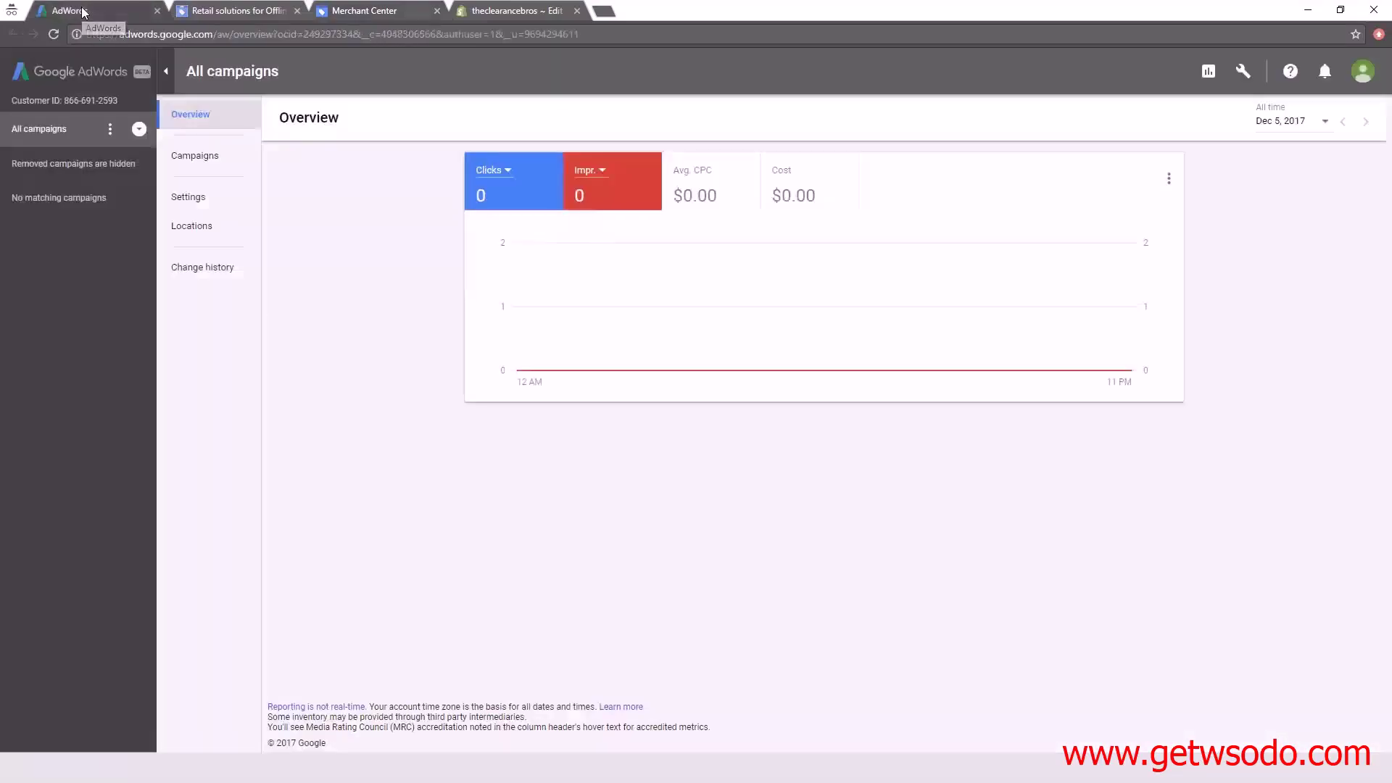
click(83, 12)
click(366, 10)
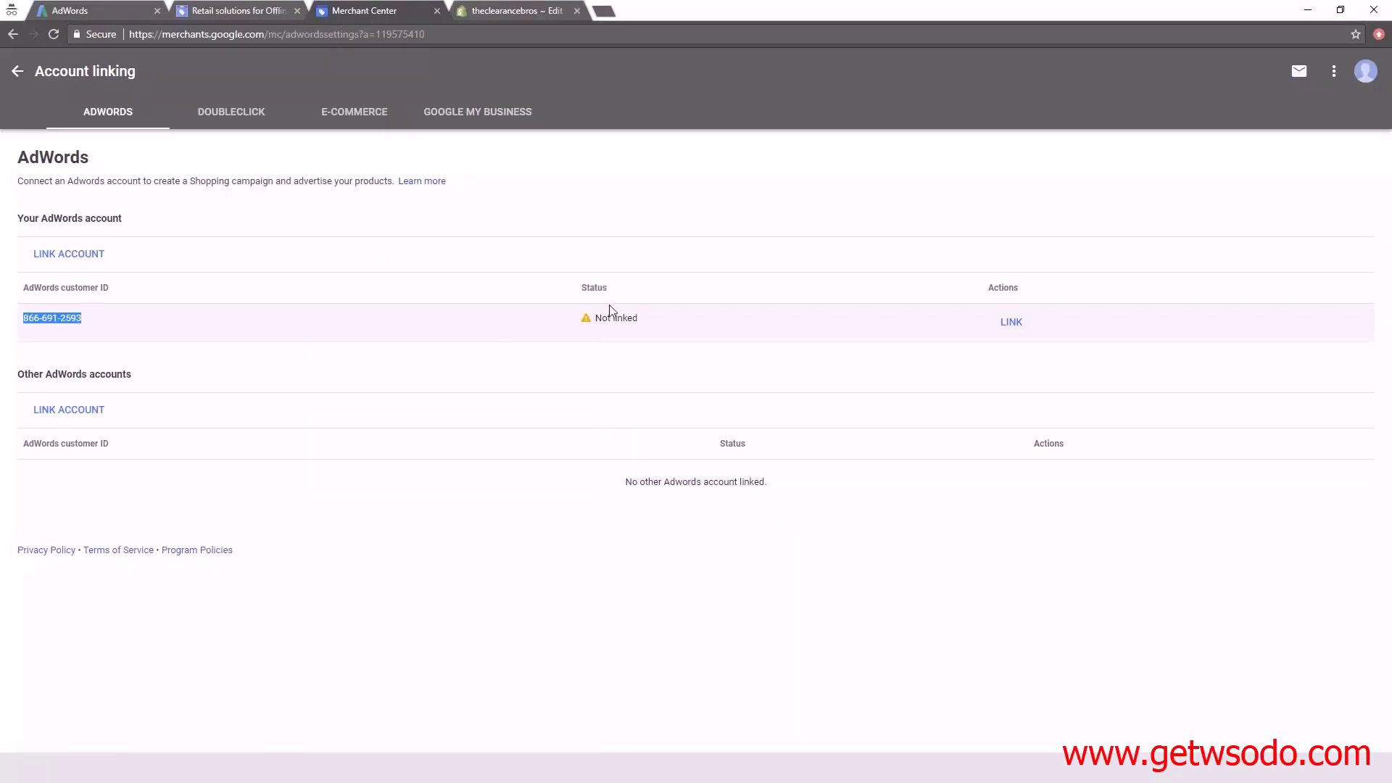
click(773, 355)
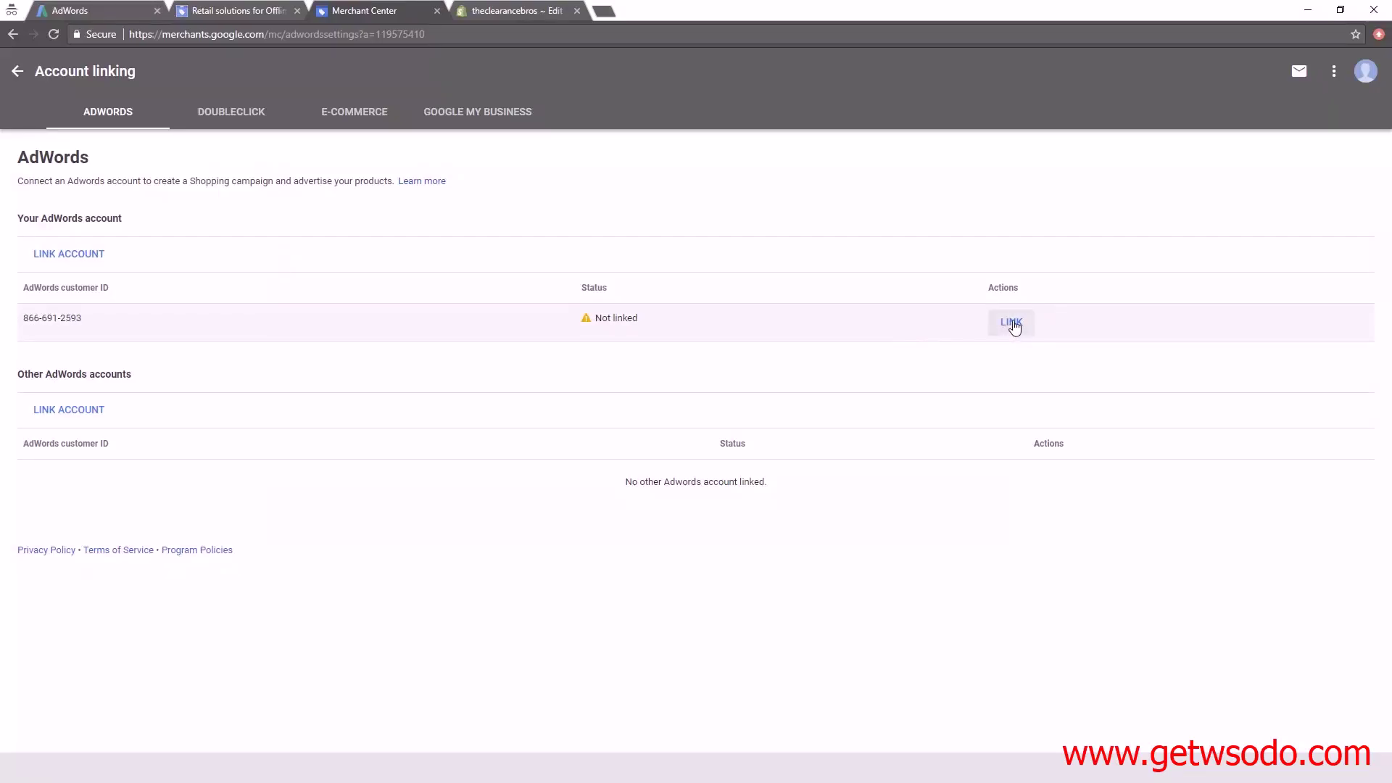
click(1013, 324)
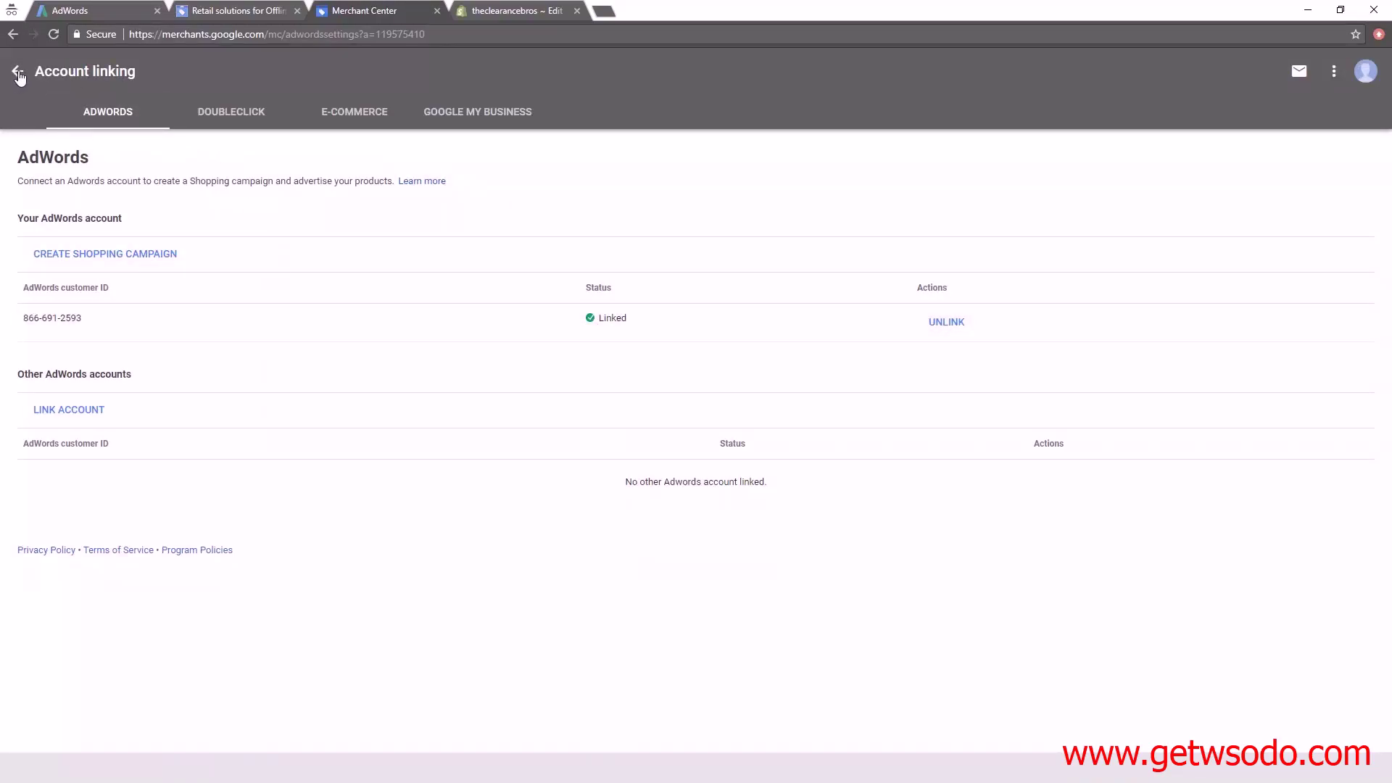
click(16, 71)
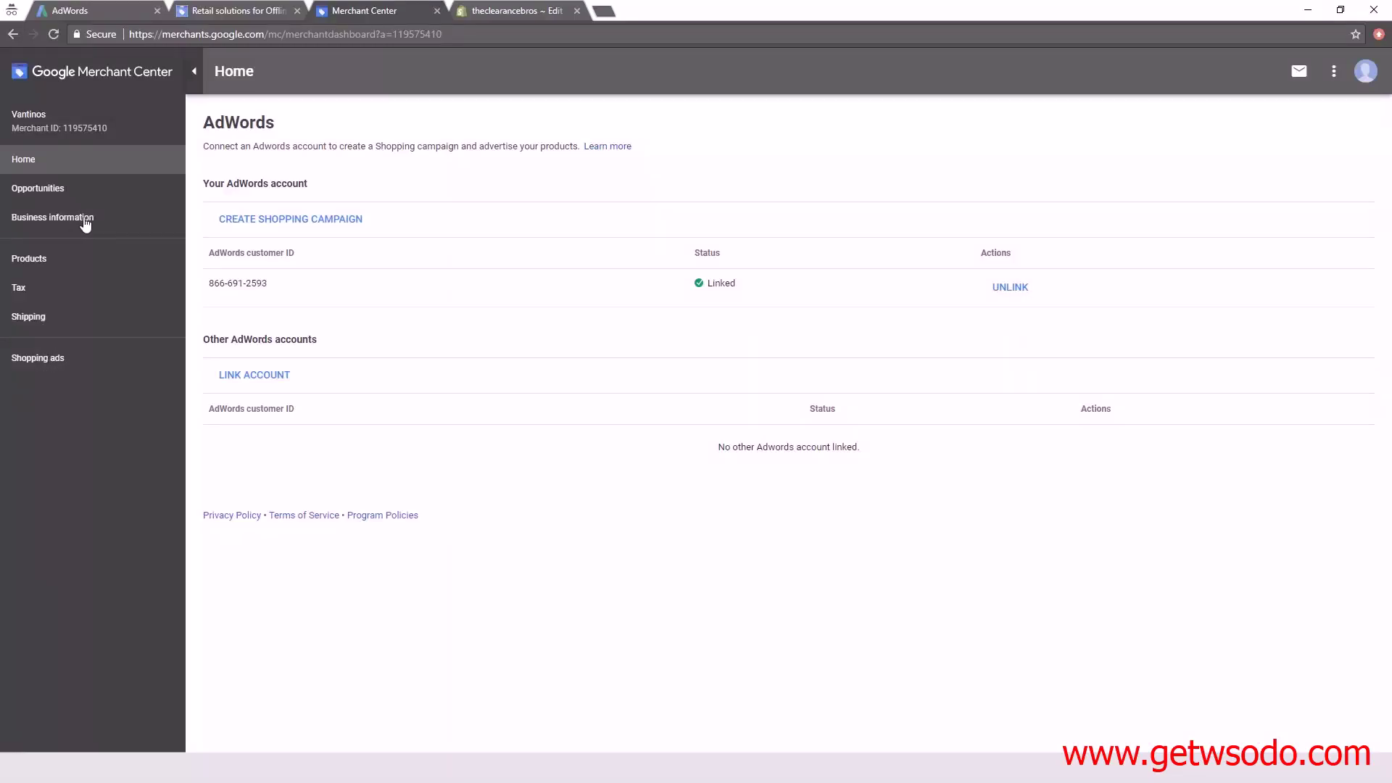
Review the website verification, Logo and product Diagnostics pages, then open Tax settings.
click(81, 221)
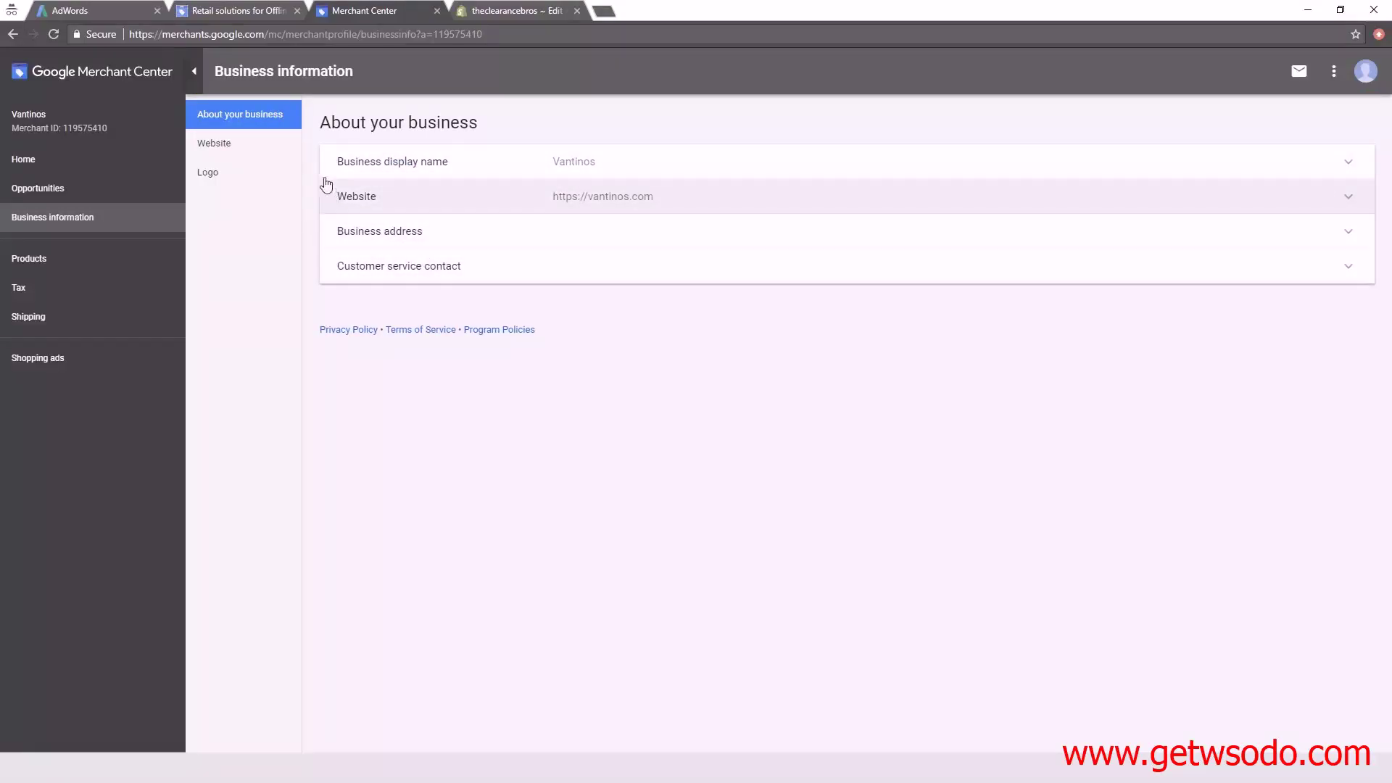
click(227, 151)
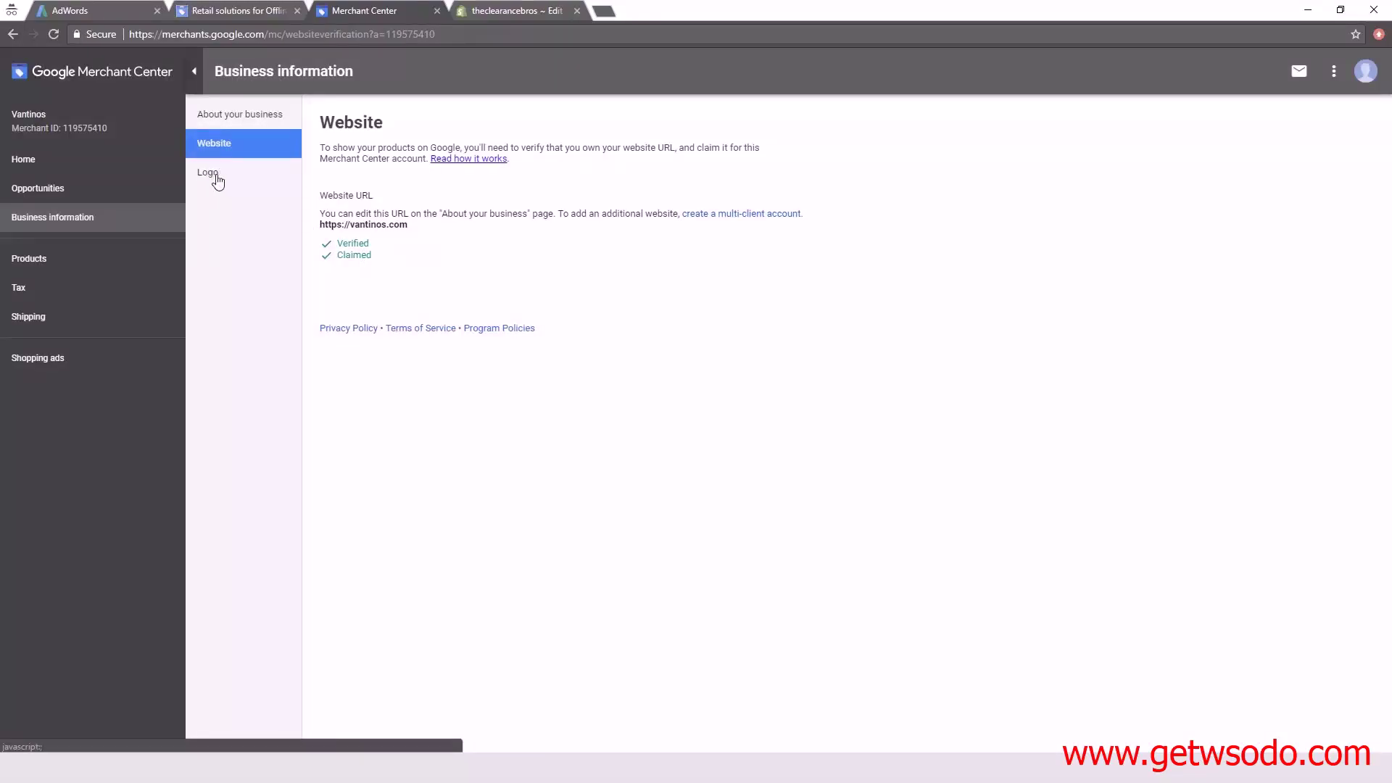
click(217, 176)
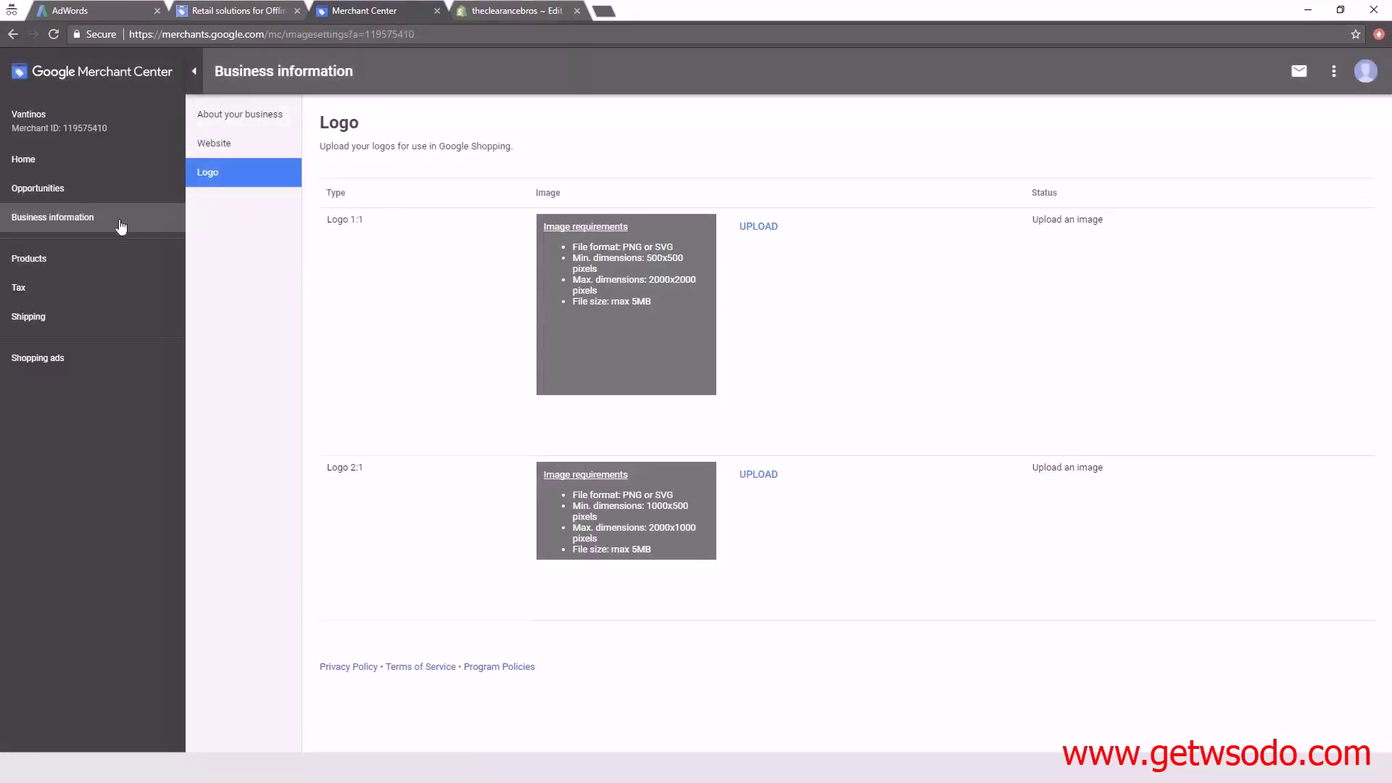
click(29, 258)
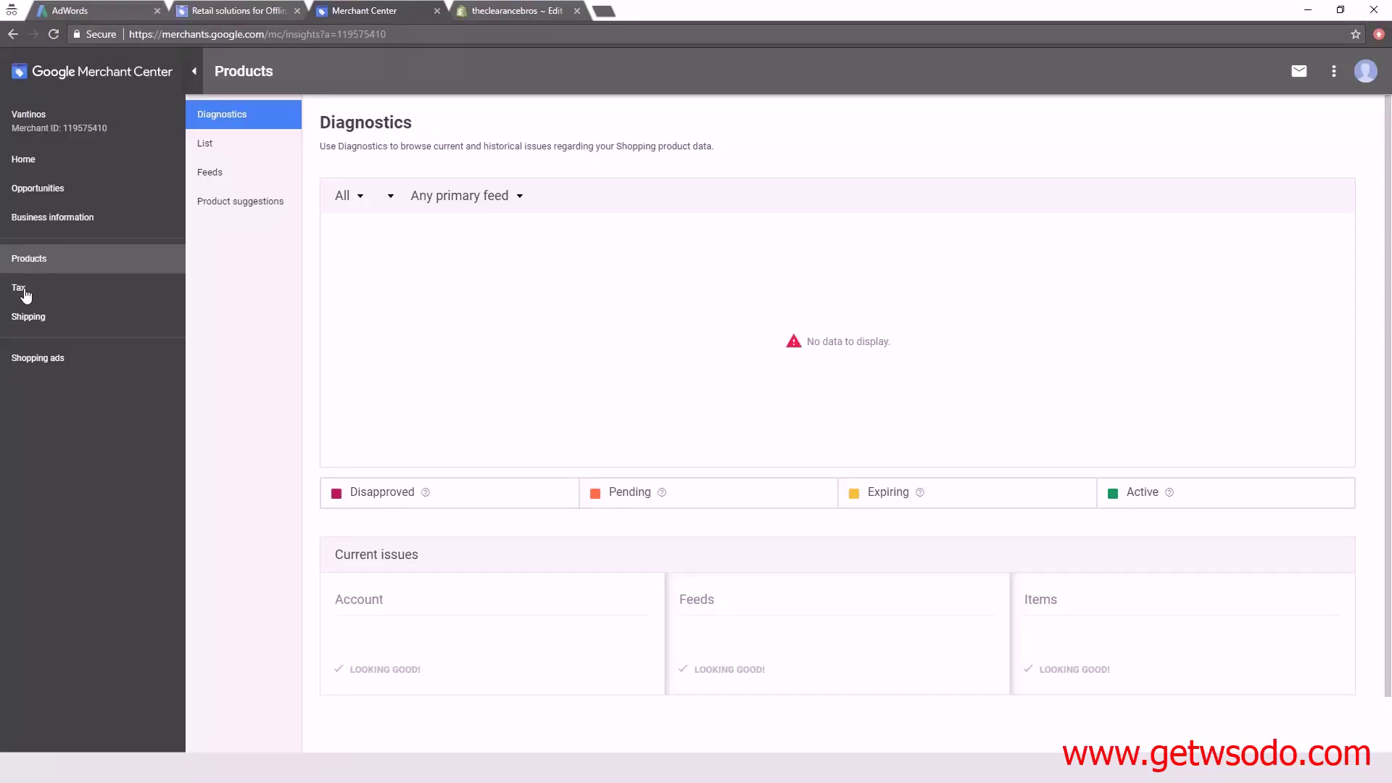
click(26, 295)
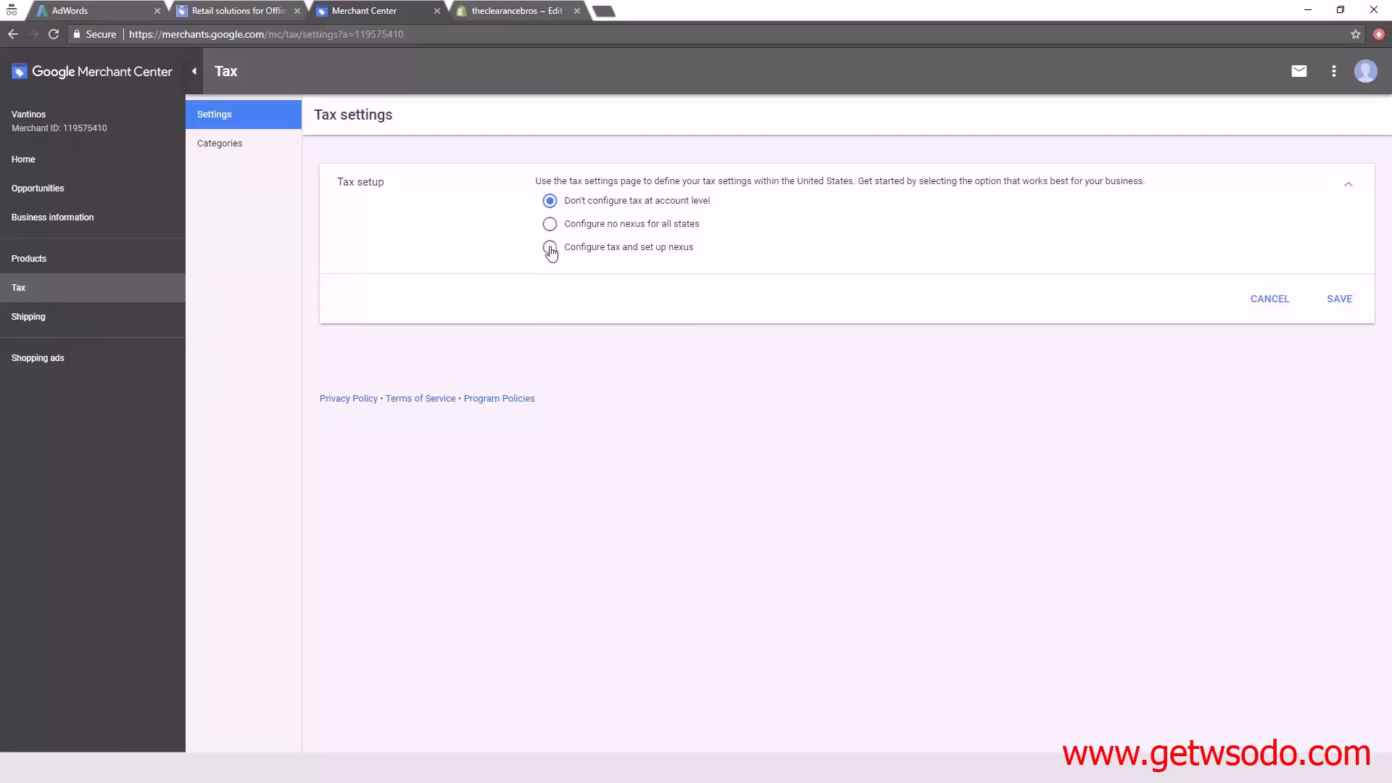
Configure tax with a Florida nexus, destination-based rate and shipping taxed, then open Shipping.
click(552, 251)
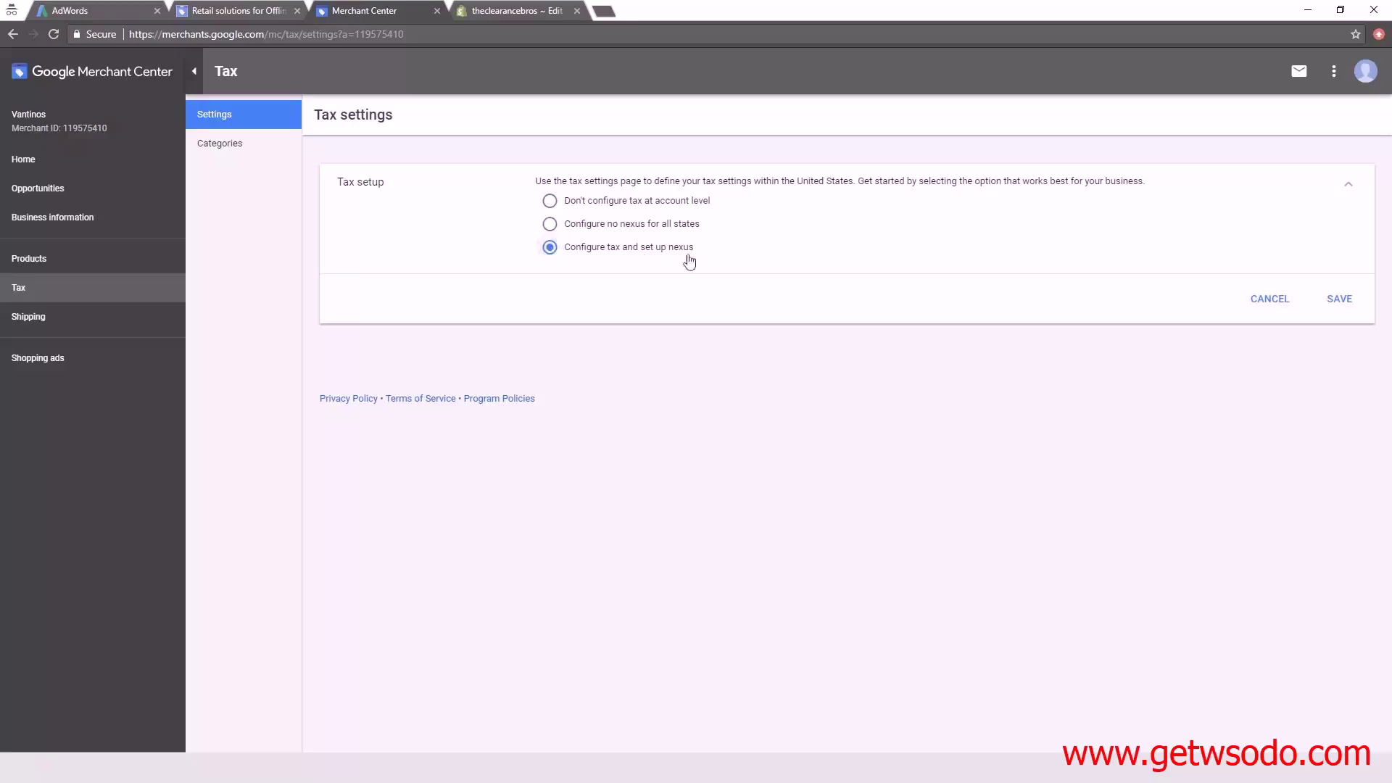
click(1336, 298)
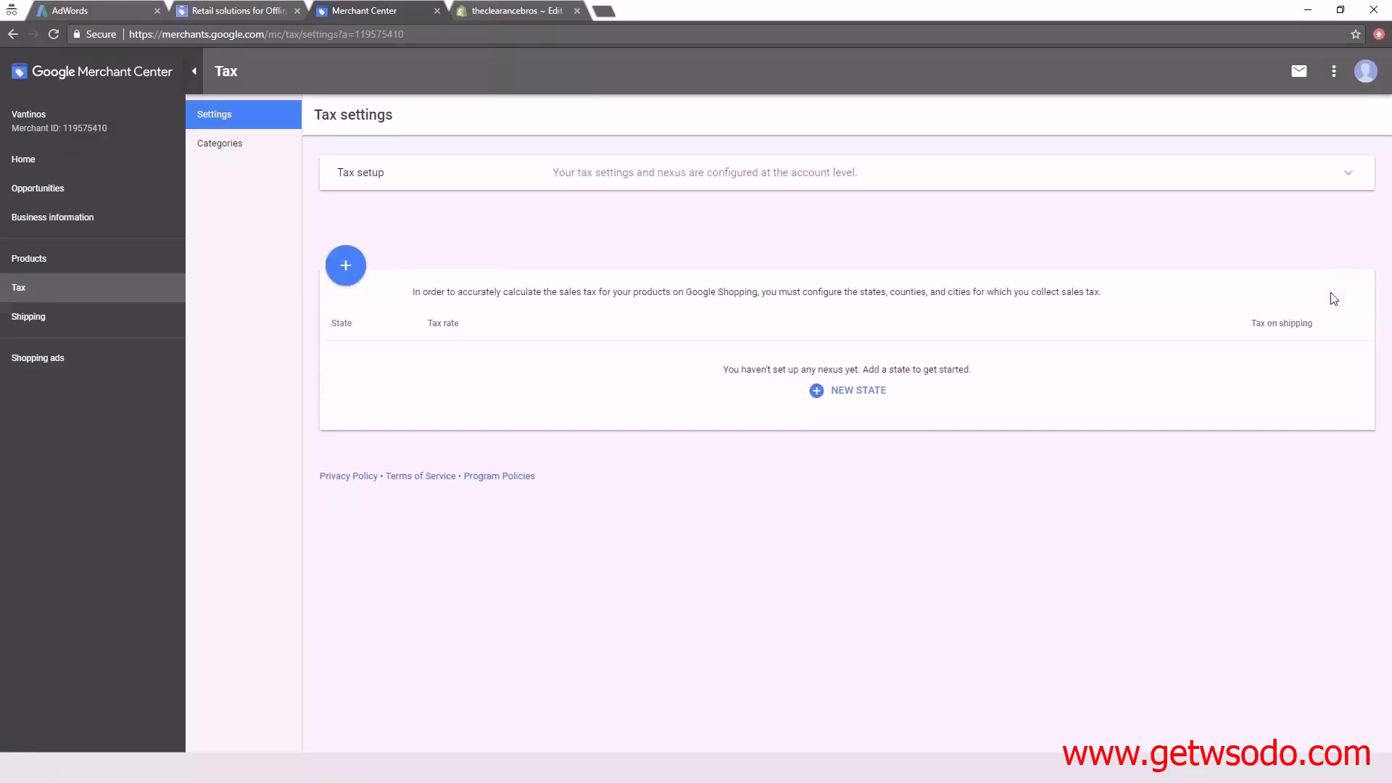
click(833, 396)
text(fl)
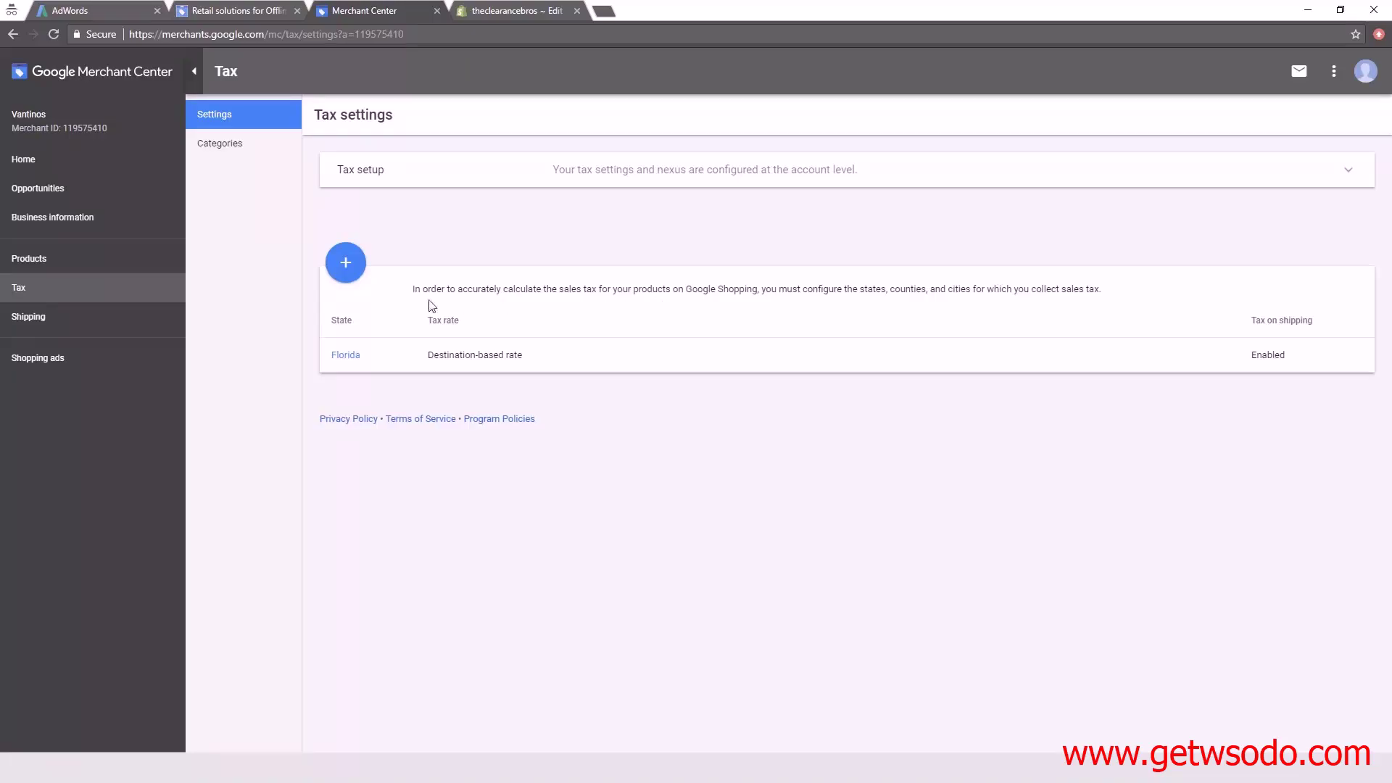
click(24, 319)
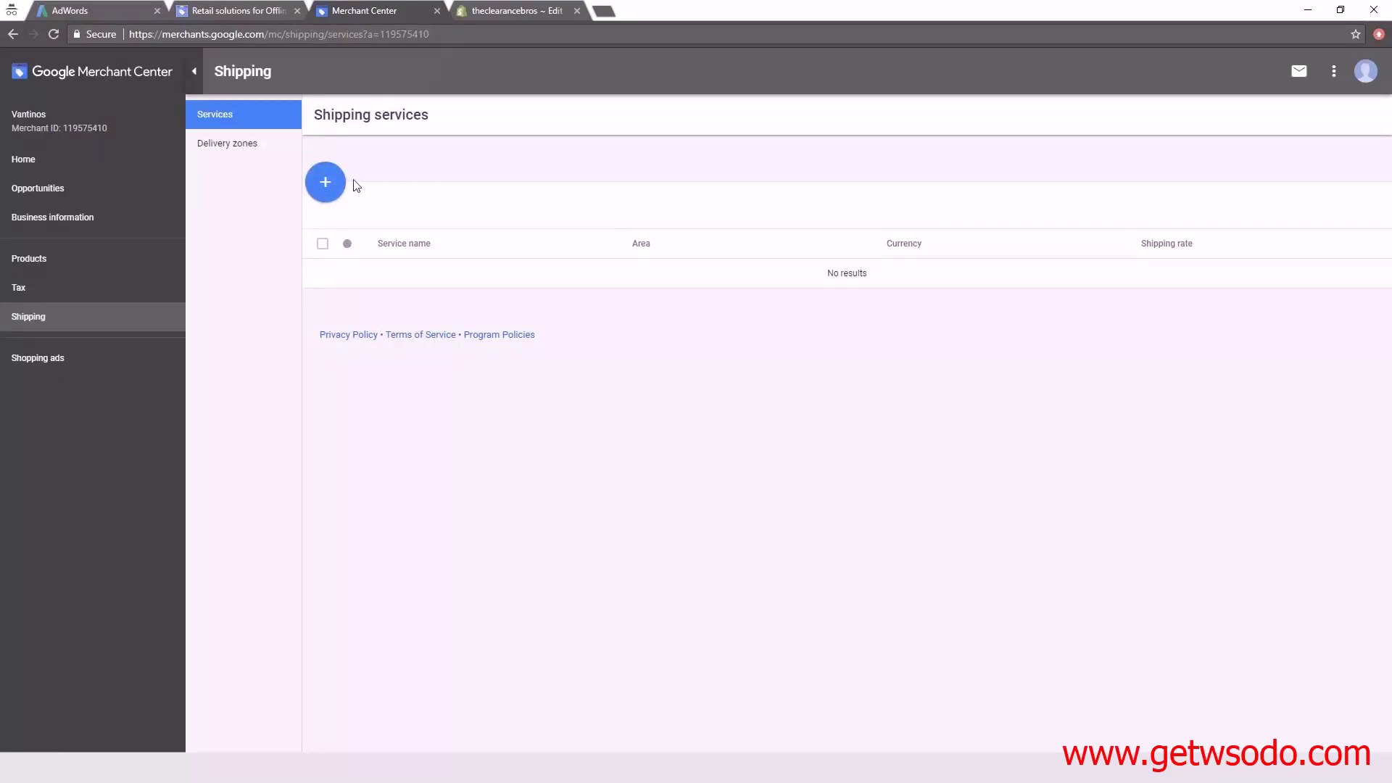
Create a new shipping service named Free Shipping with United States as the service area.
click(326, 185)
click(613, 145)
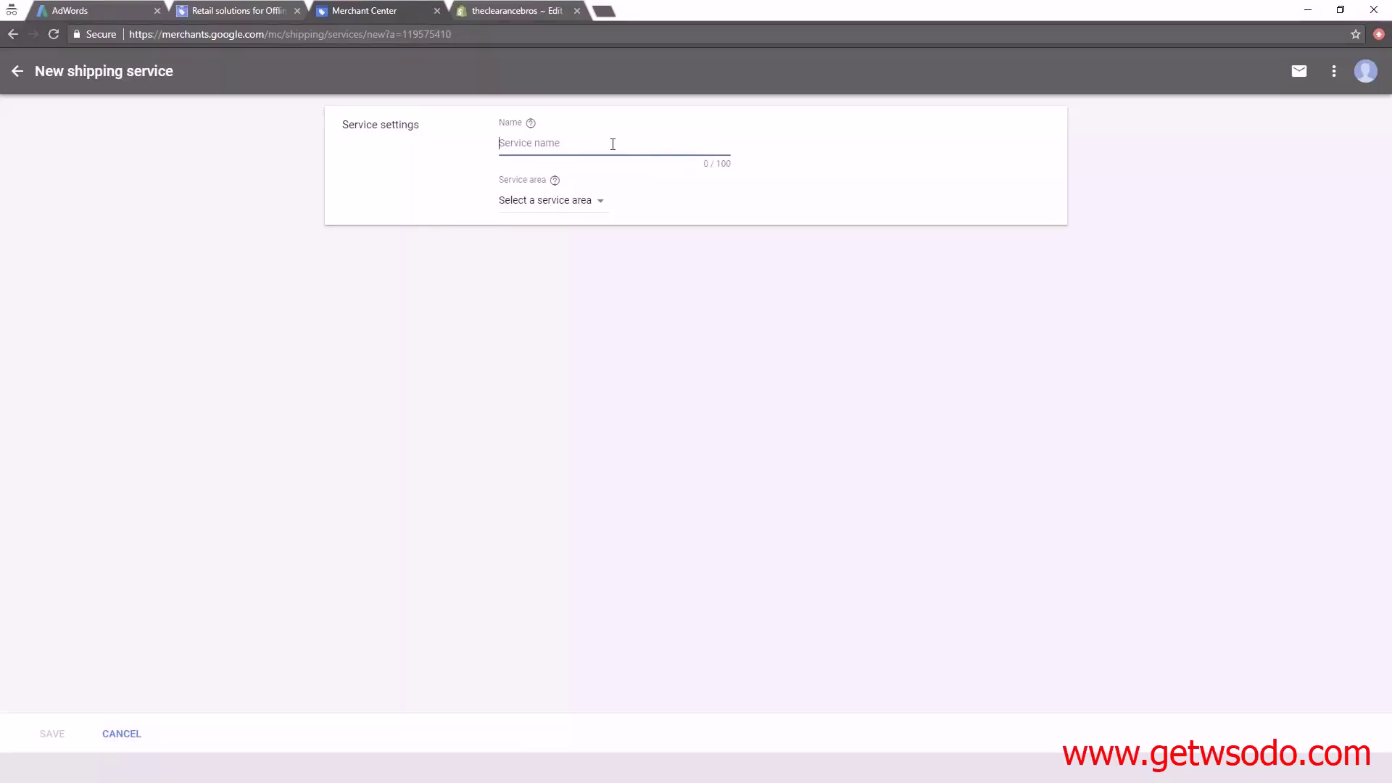
text(Free Shipping)
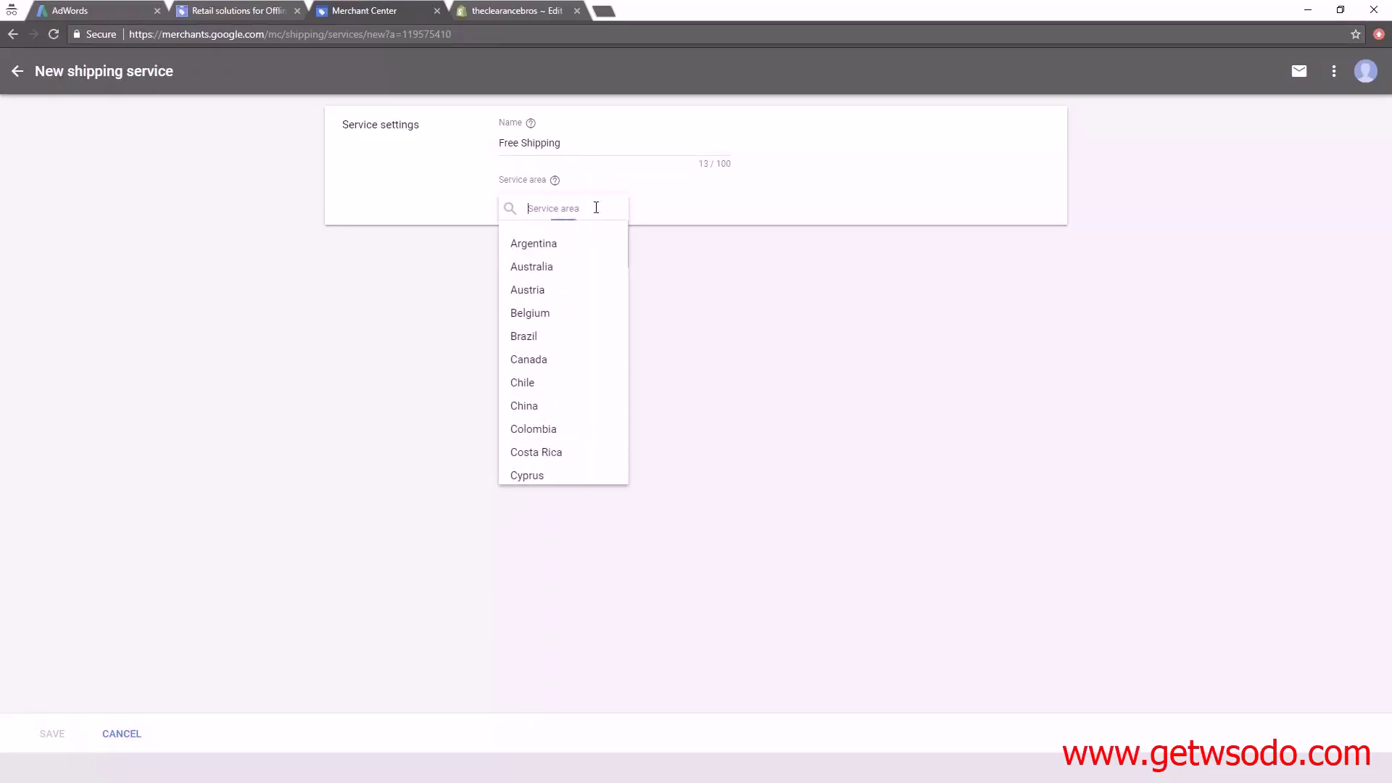
text(unite)
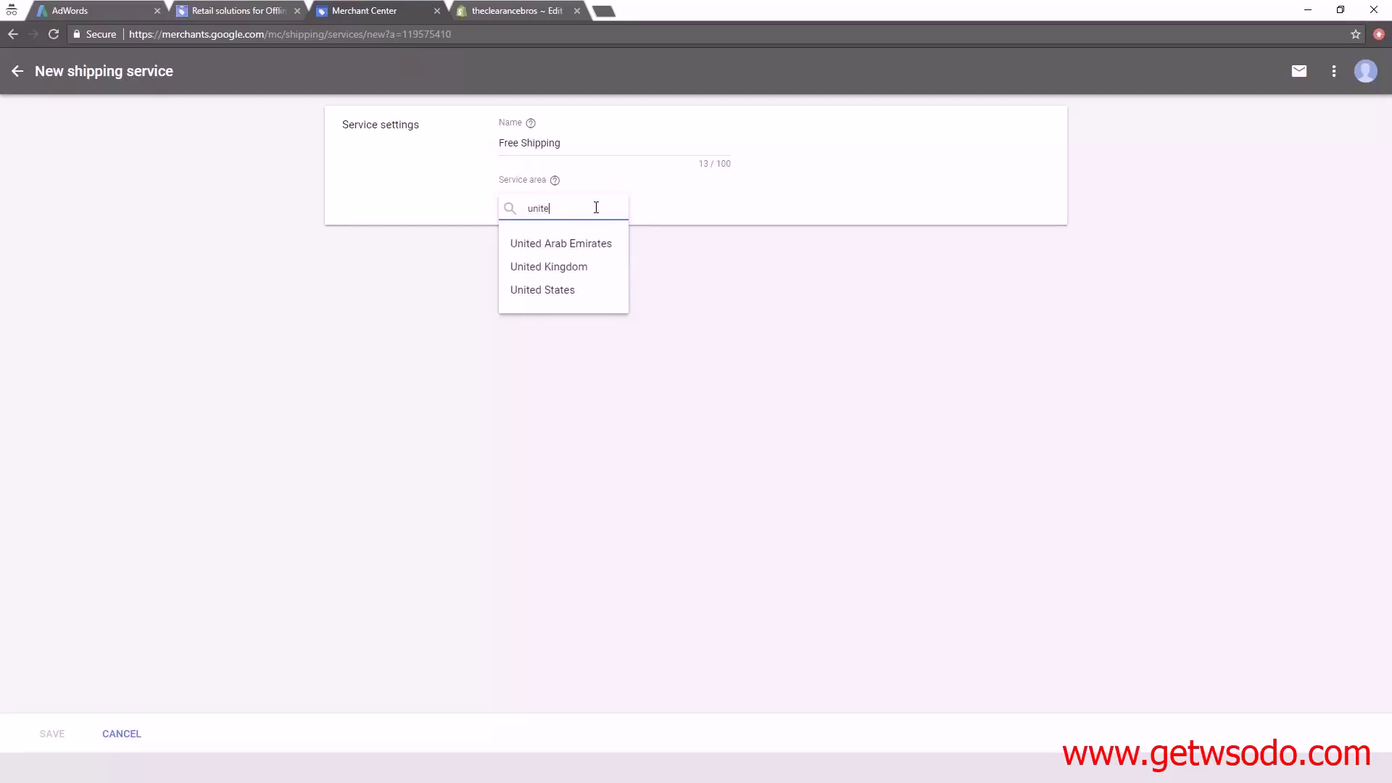
click(567, 294)
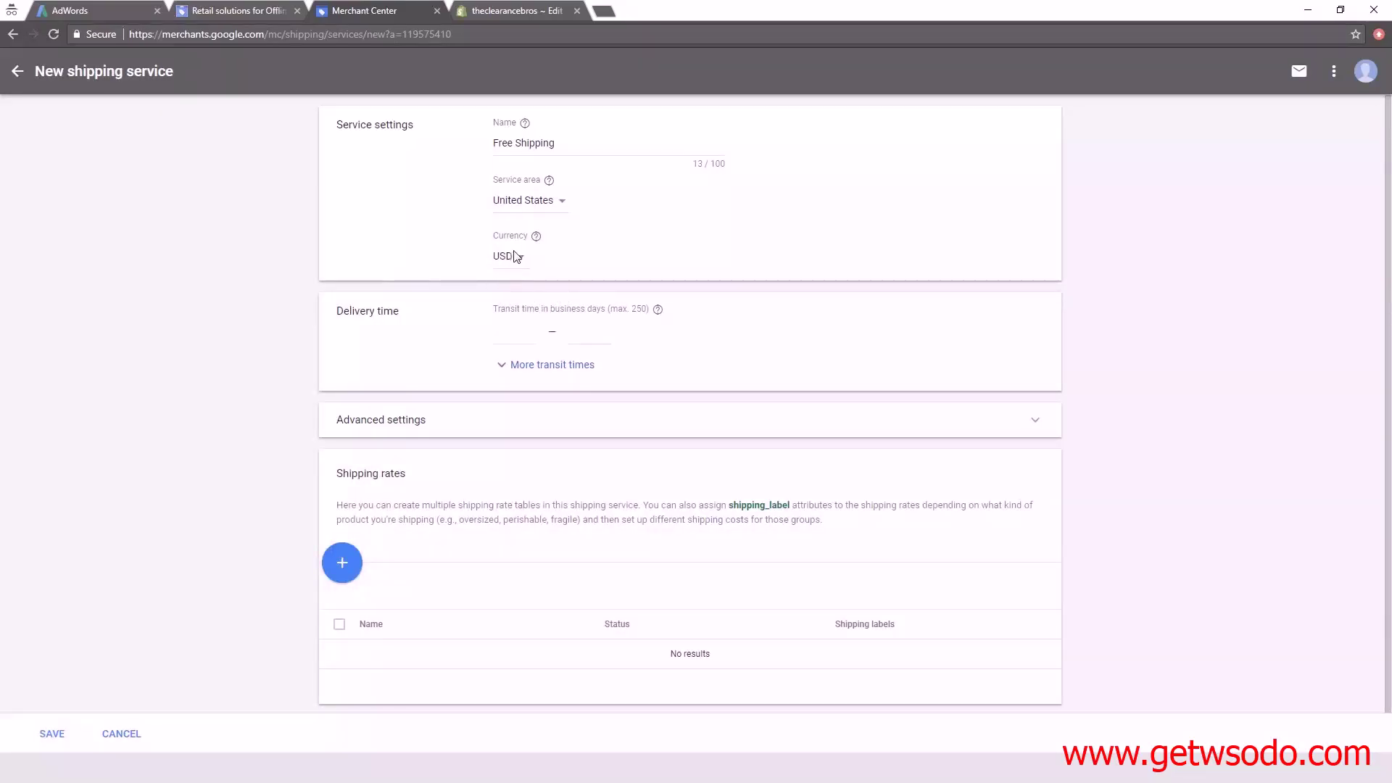
Set the service's transit time to 3–5 days and begin adding a shipping rate.
click(521, 333)
key(Tab)
text(5)
click(428, 367)
scroll(445, 385, down, 1)
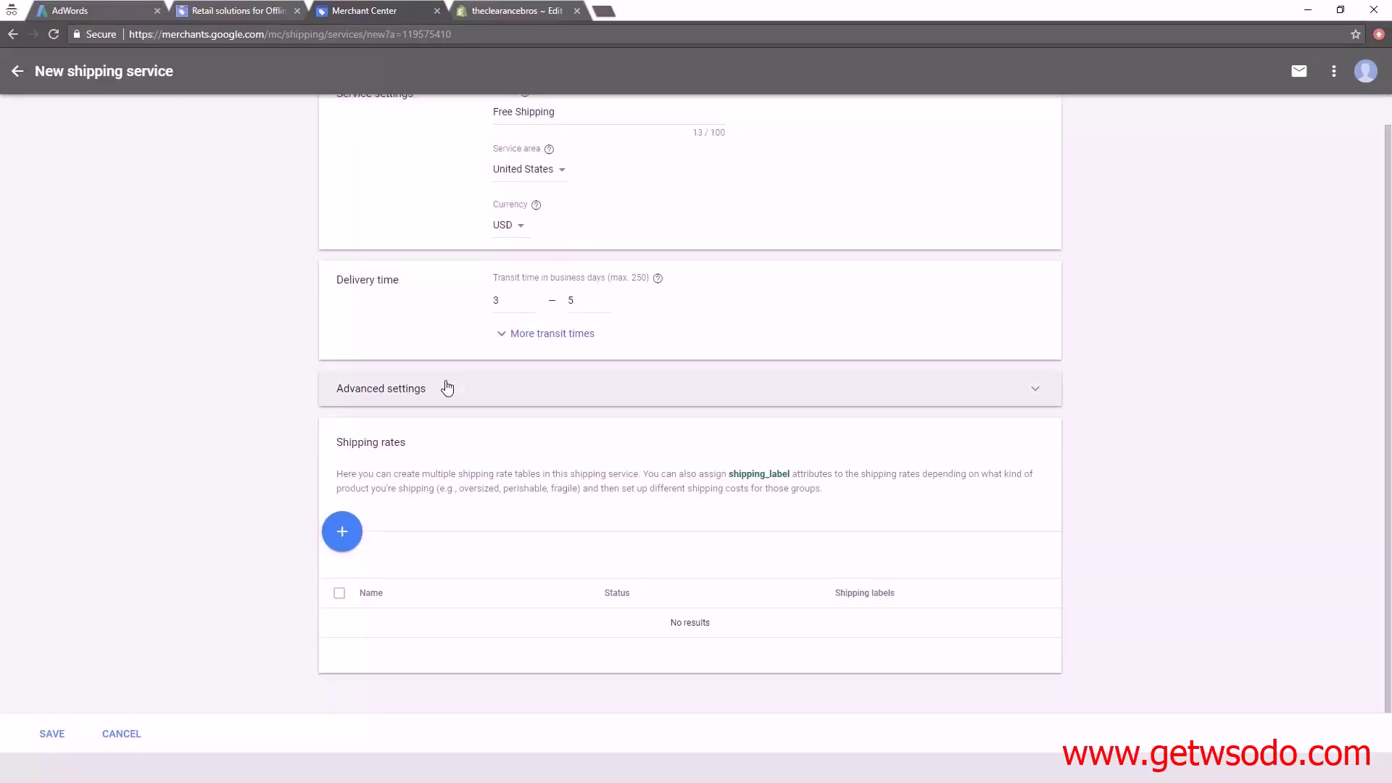
scroll(687, 516, up, 1)
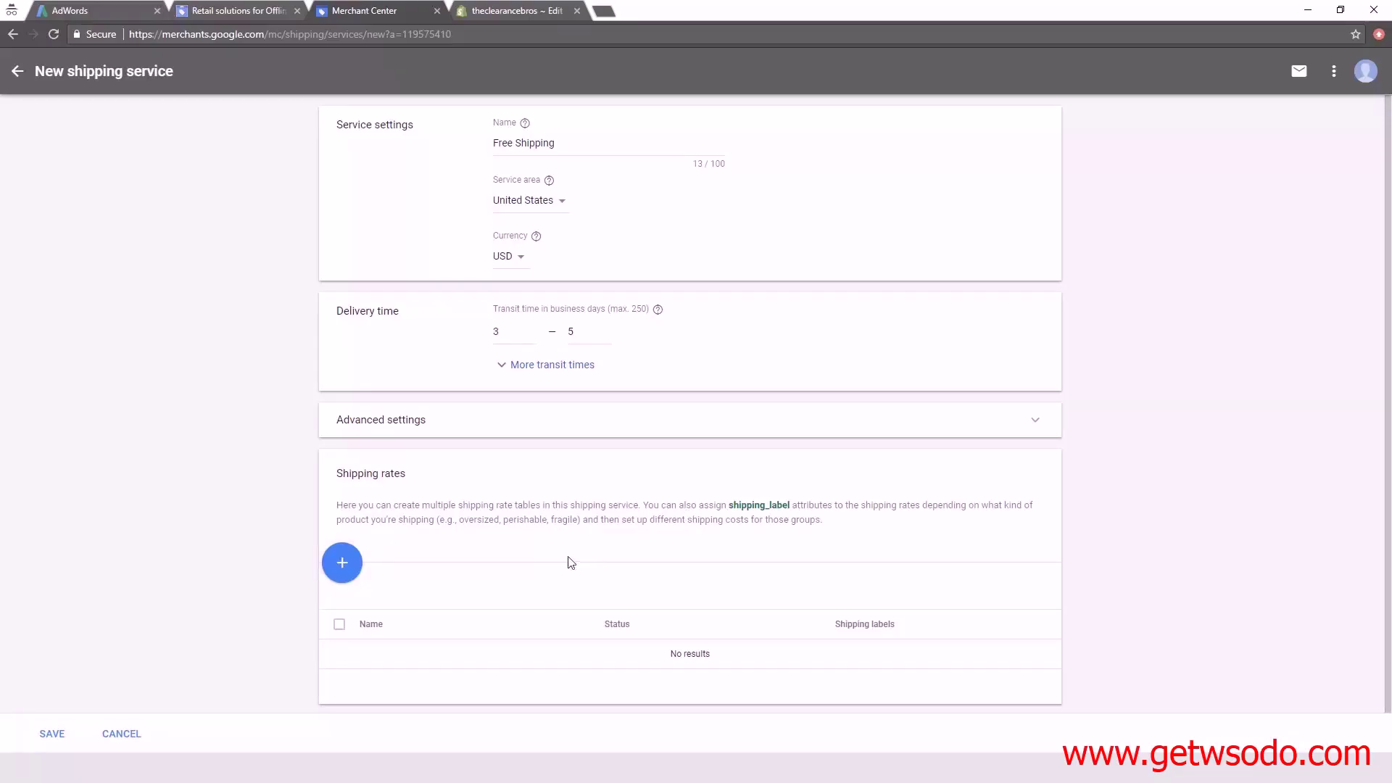
click(343, 563)
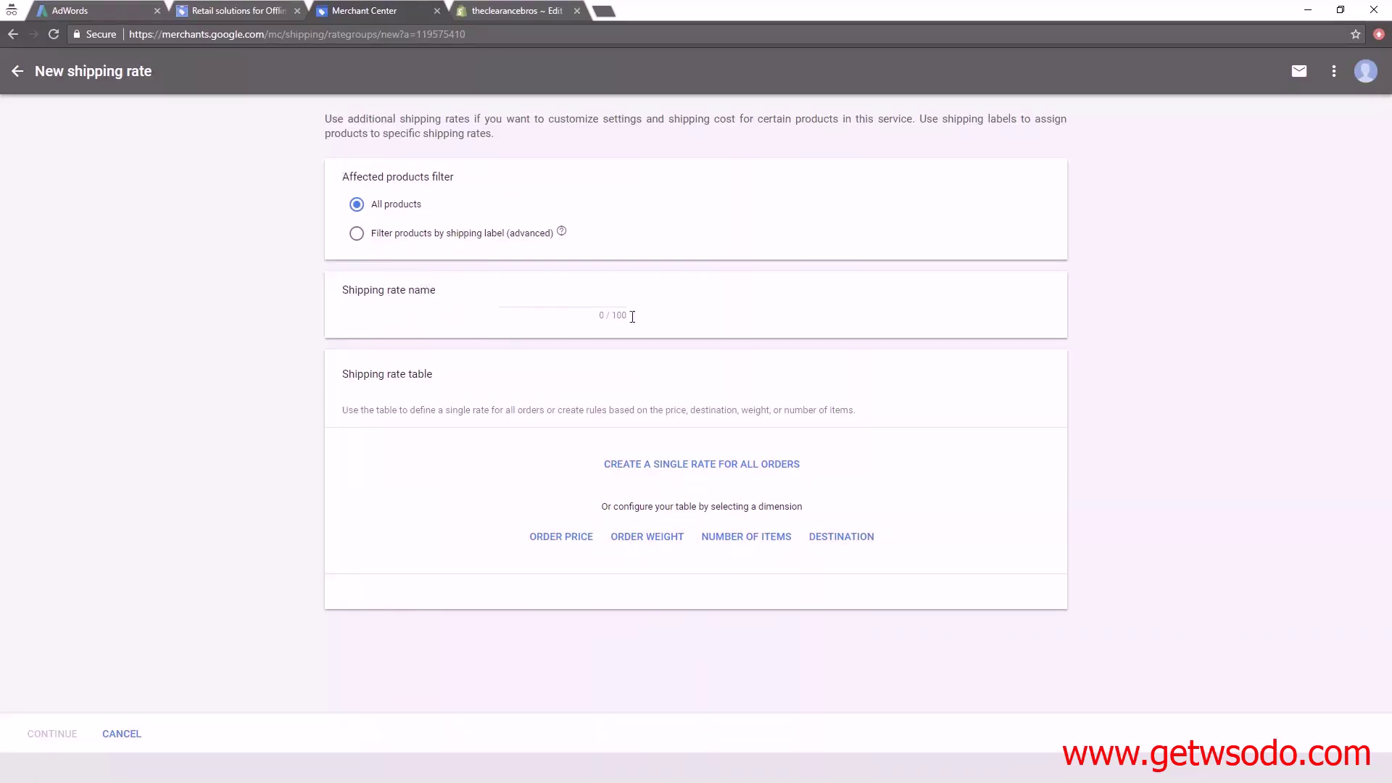
Add a rate named Free Shipping charging a fixed $0.00 for all orders.
click(552, 292)
click(763, 474)
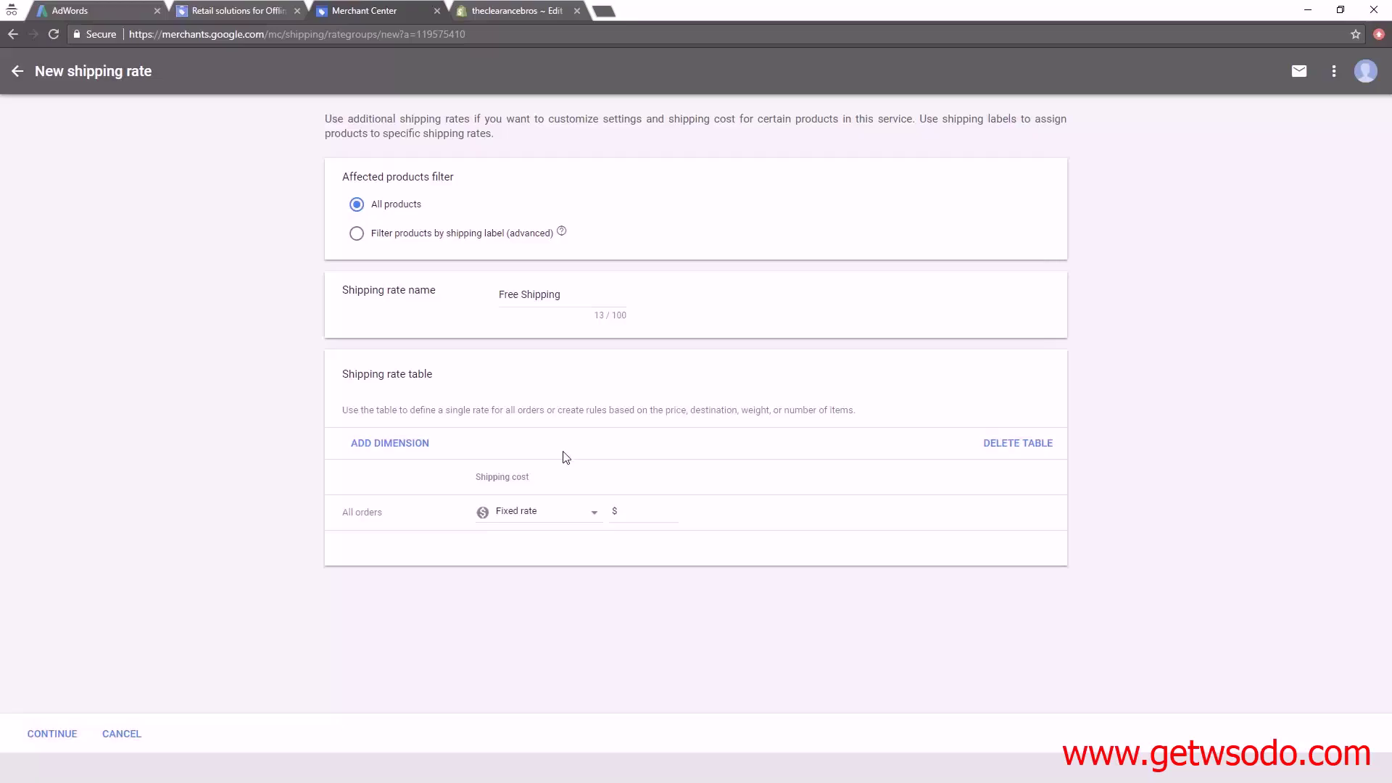
click(661, 512)
click(703, 552)
click(52, 735)
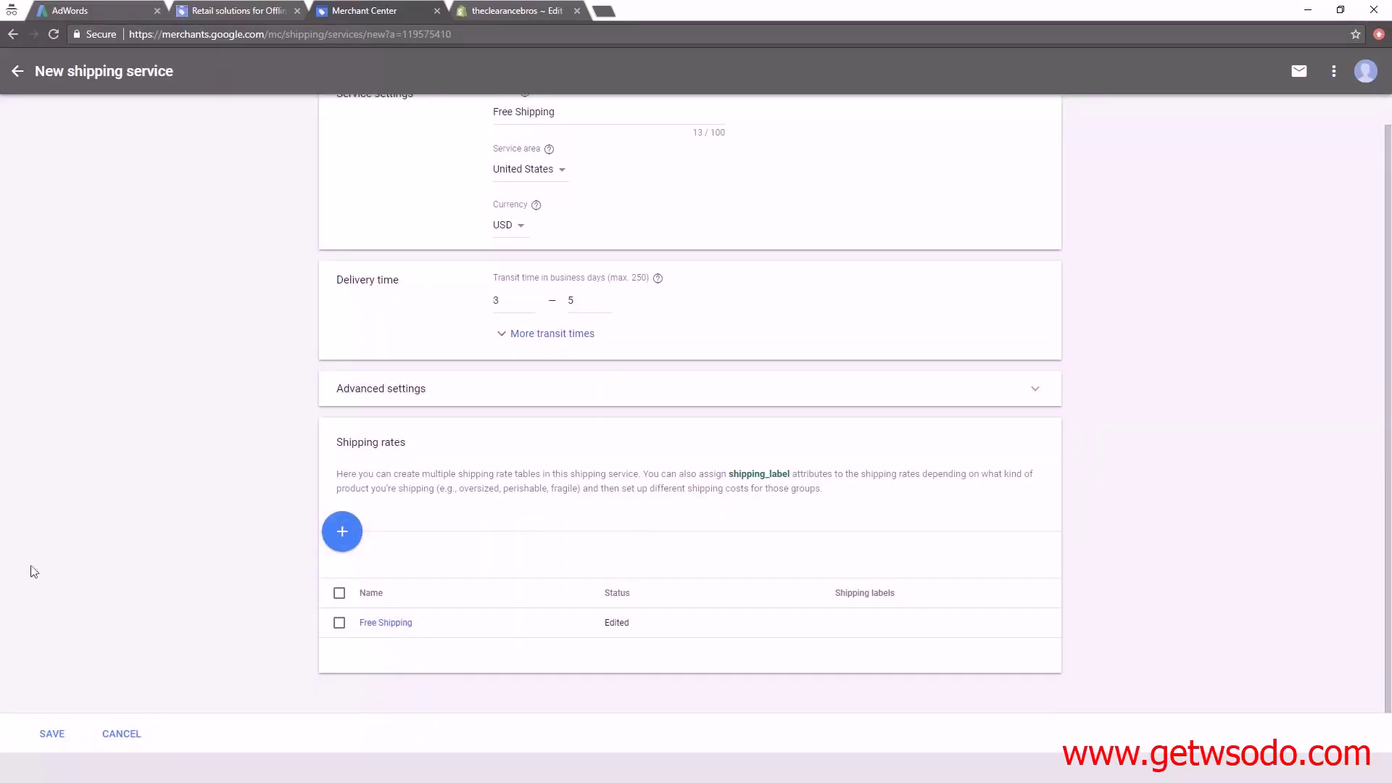
Save the Free Shipping service, confirm it is enabled, and return to the Home dashboard.
click(57, 733)
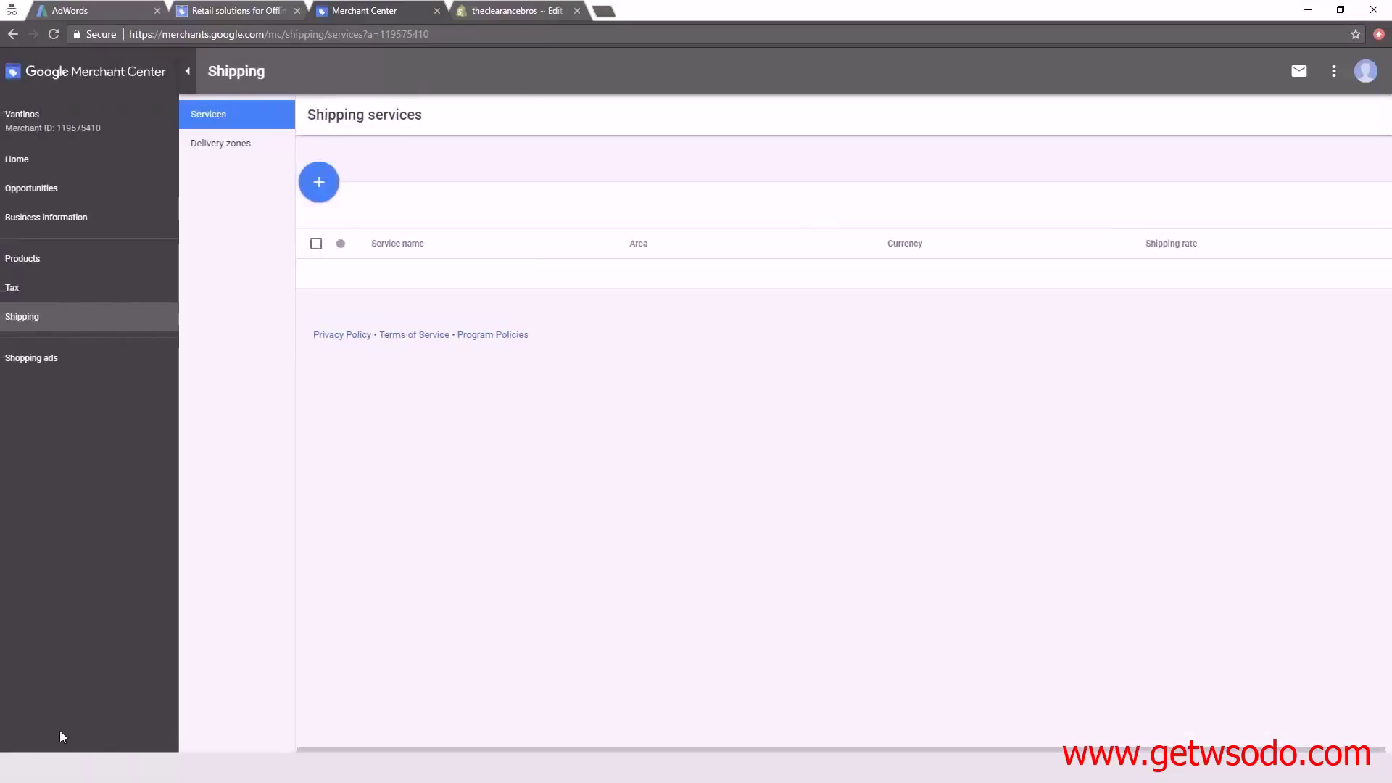
mouse_move(351, 276)
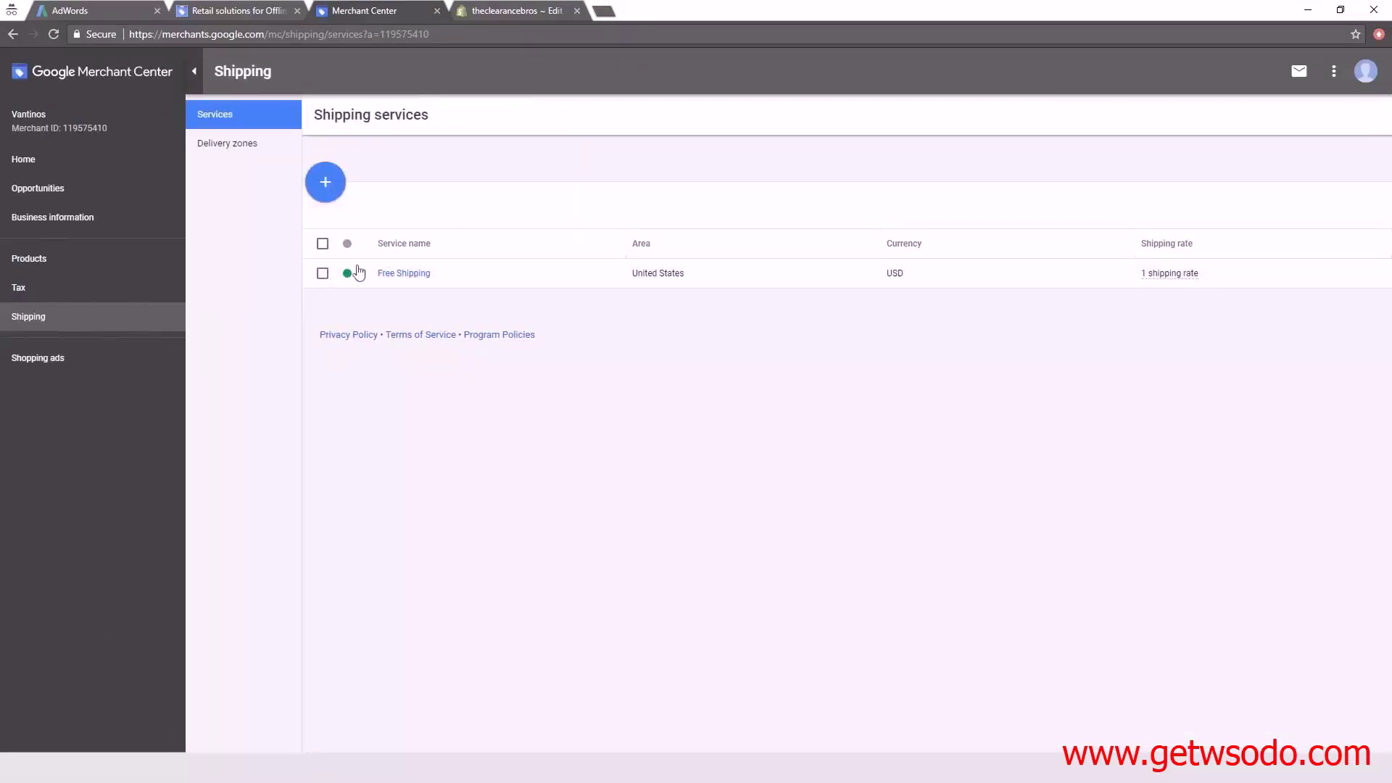
click(357, 277)
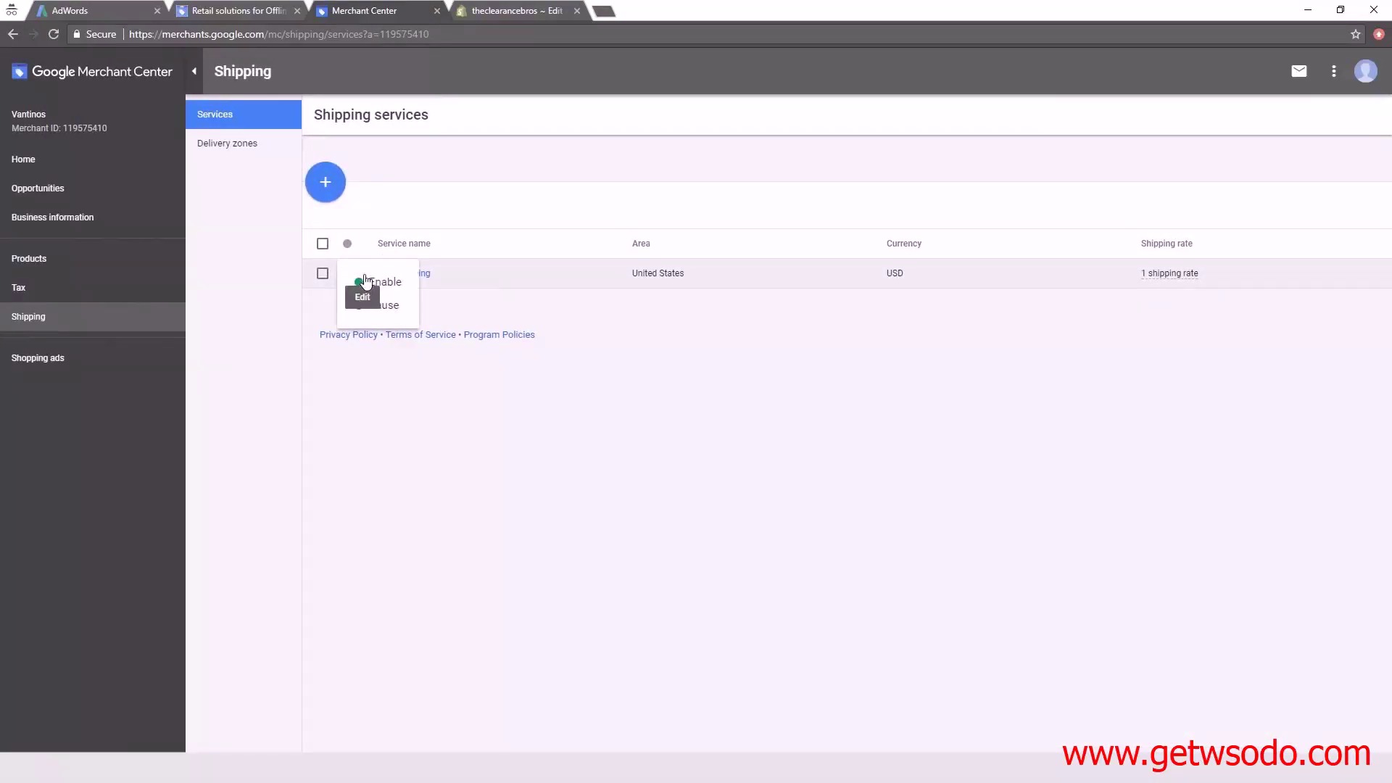
click(598, 331)
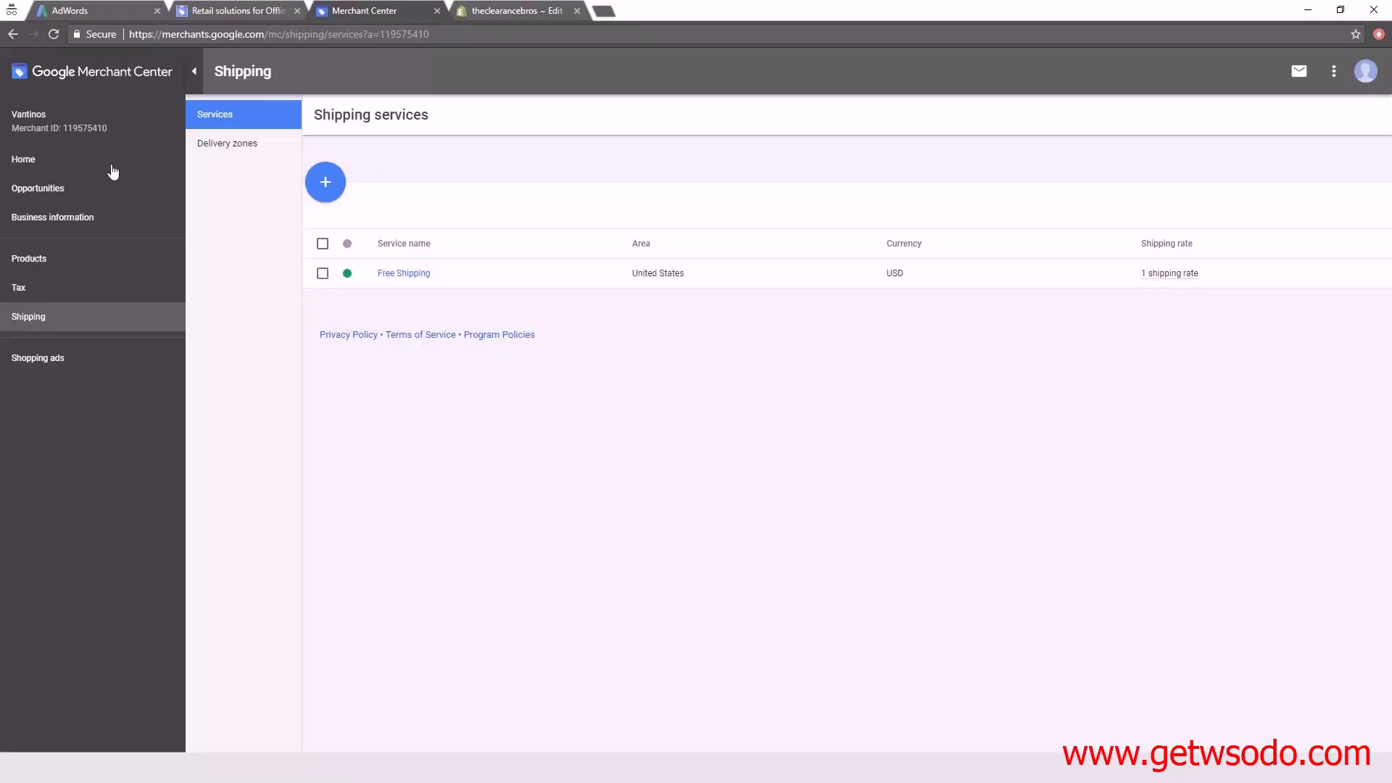
click(26, 161)
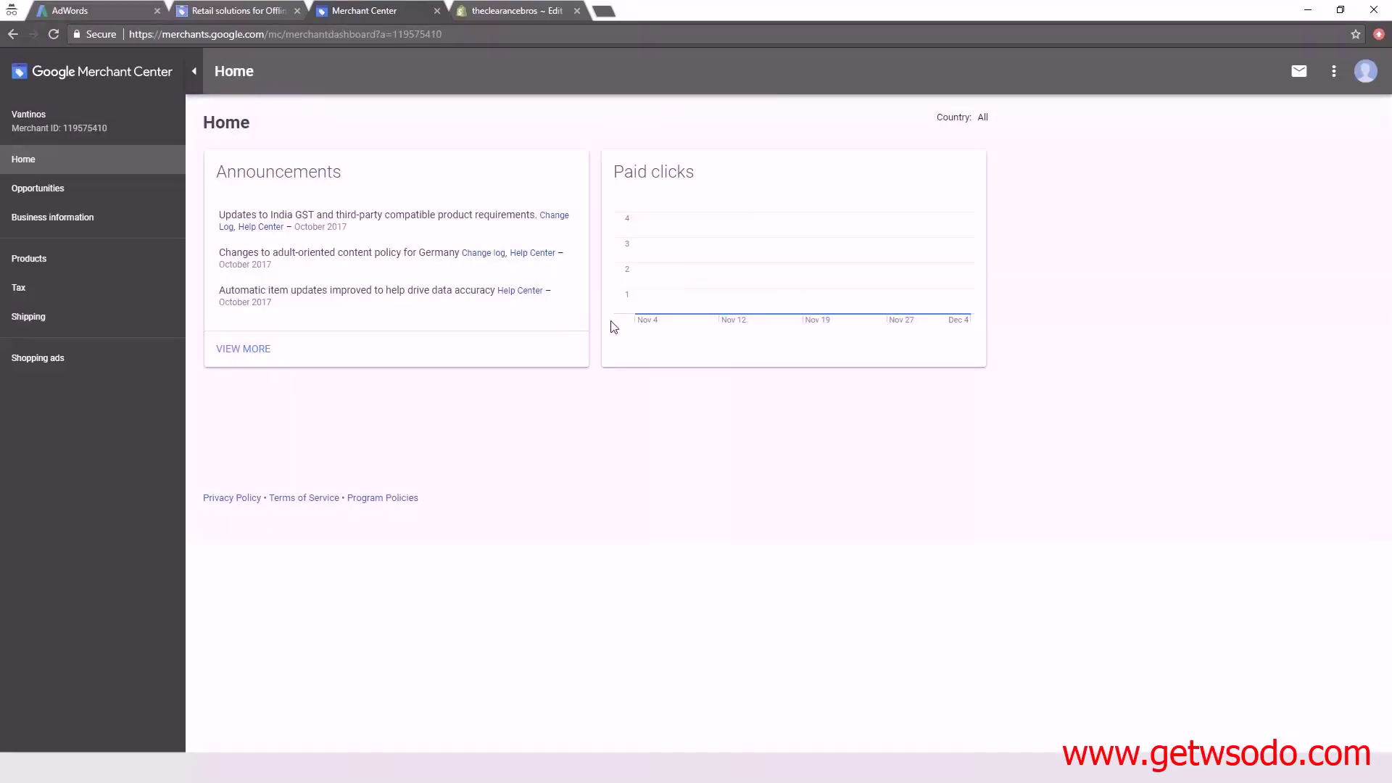